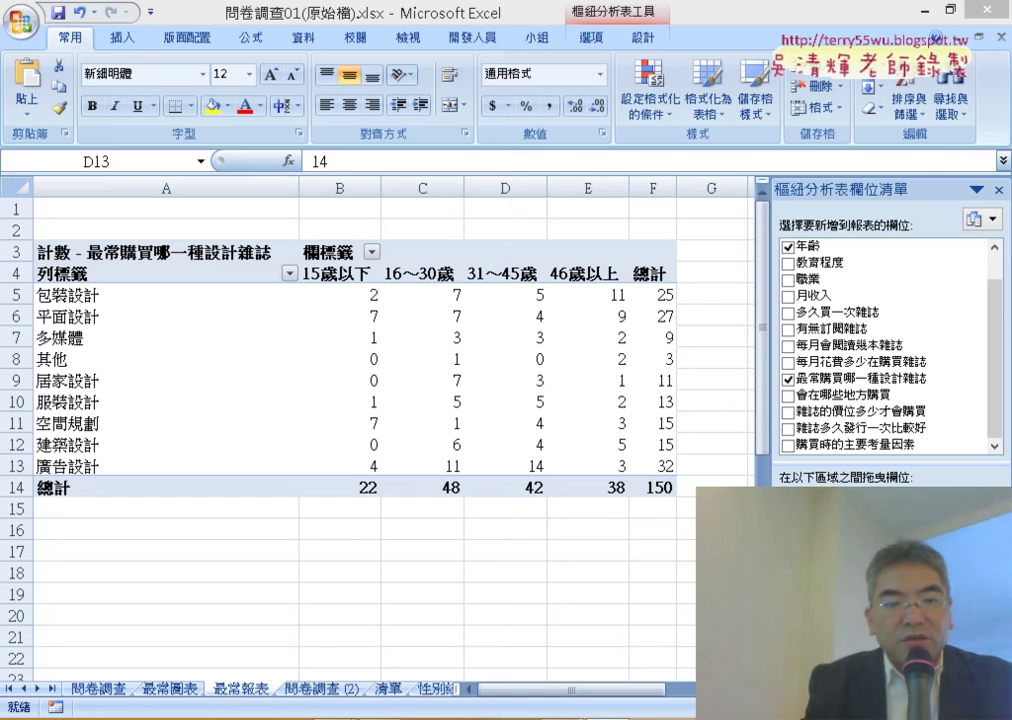
Review the analysis-question slides 111–113, then return to the magazine-by-age pivot table workbook
key("alt+Tab")
key("alt+Tab")
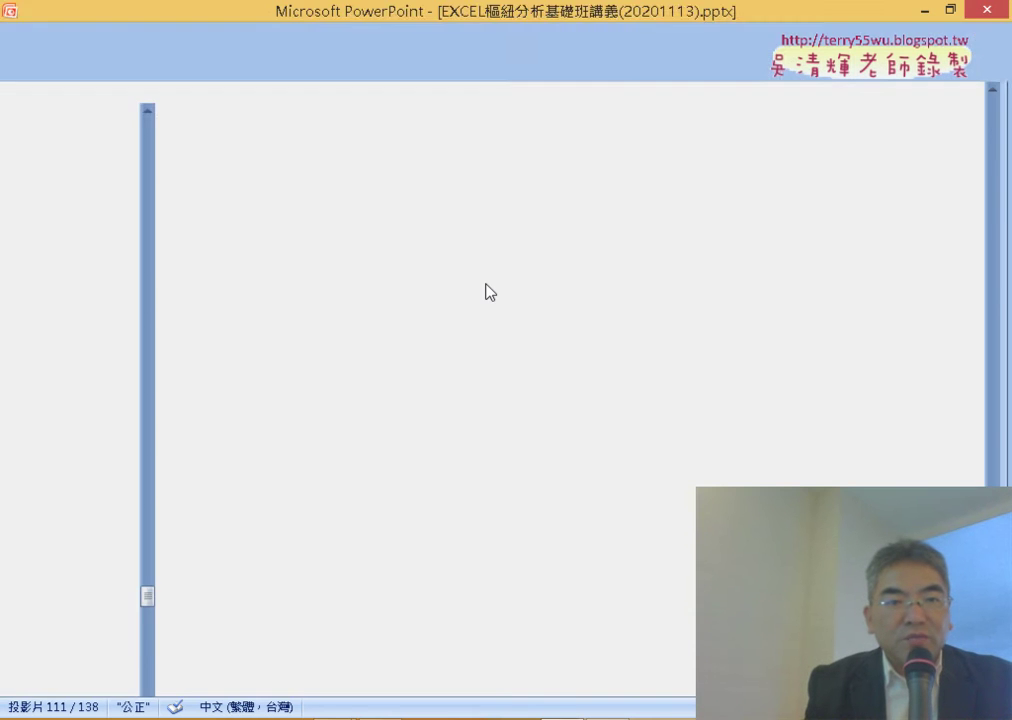
left_click(337, 252)
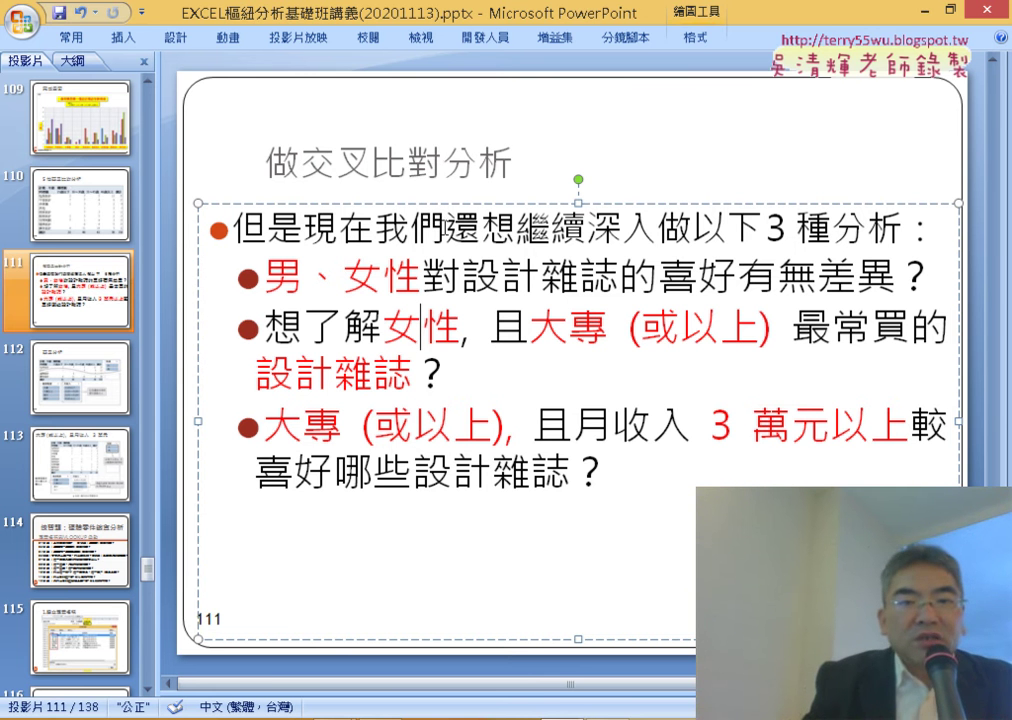
scroll(460, 305, "down", 1)
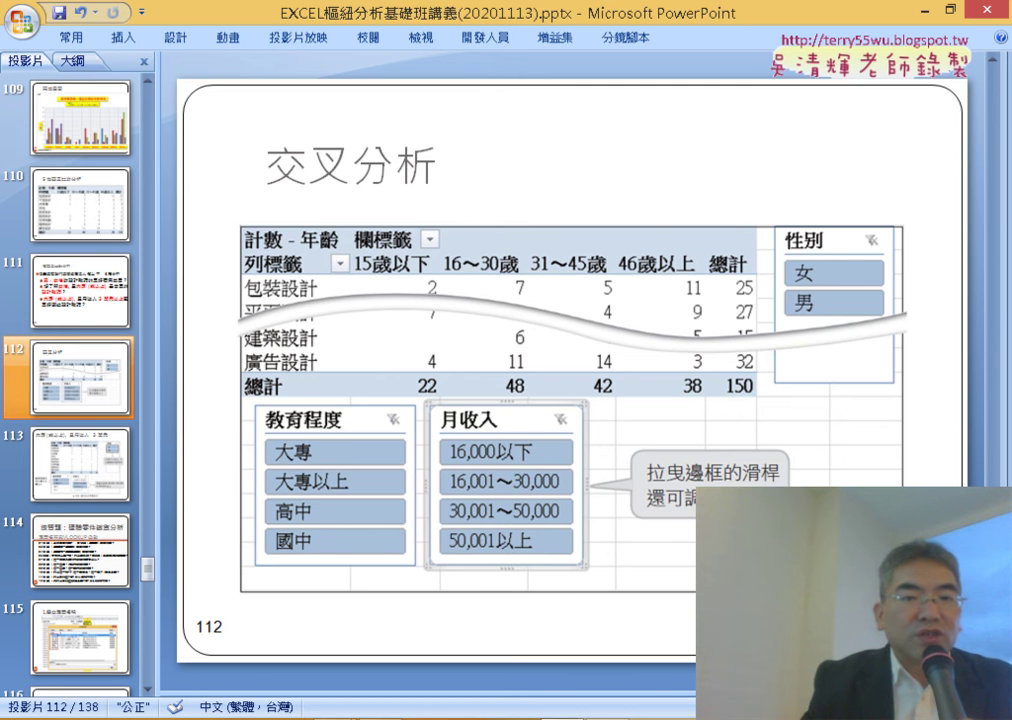
key("Page_Down")
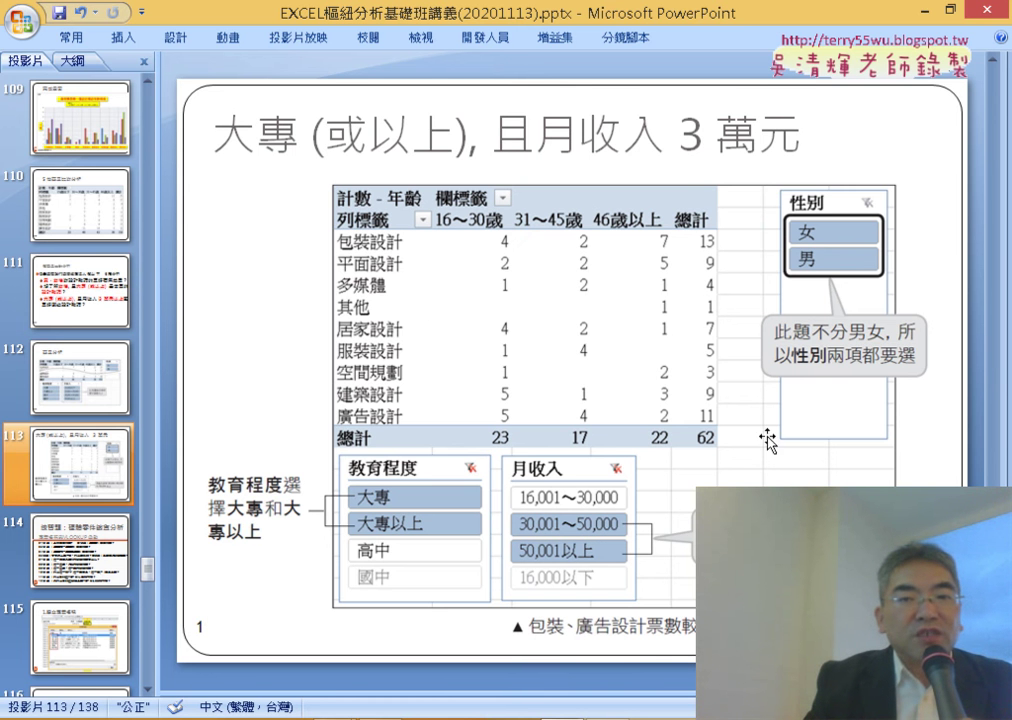
key("alt+Tab")
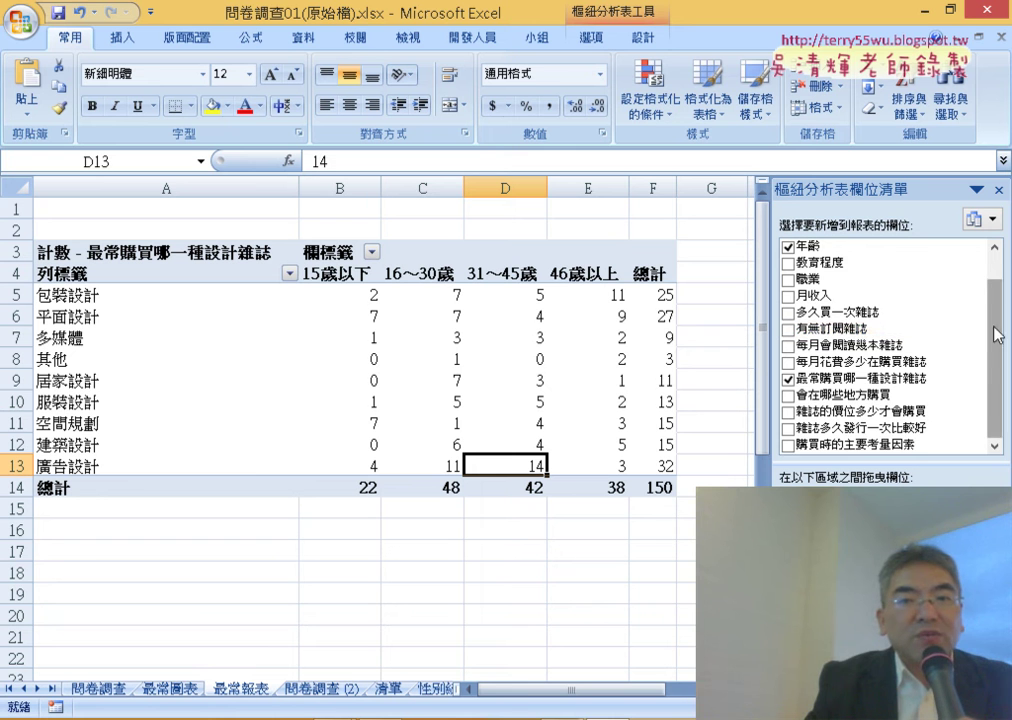
Add 性別 as a report filter and set it to 女, so the pivot totals 62
left_click_drag(997, 333, 1008, 293)
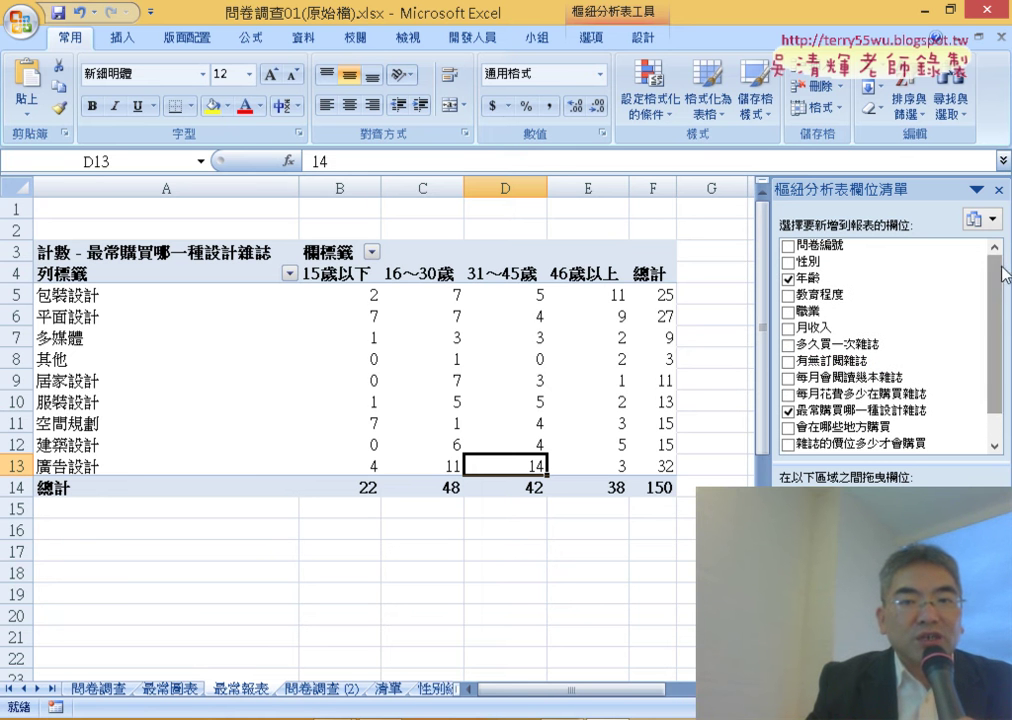
mouse_move(826, 262)
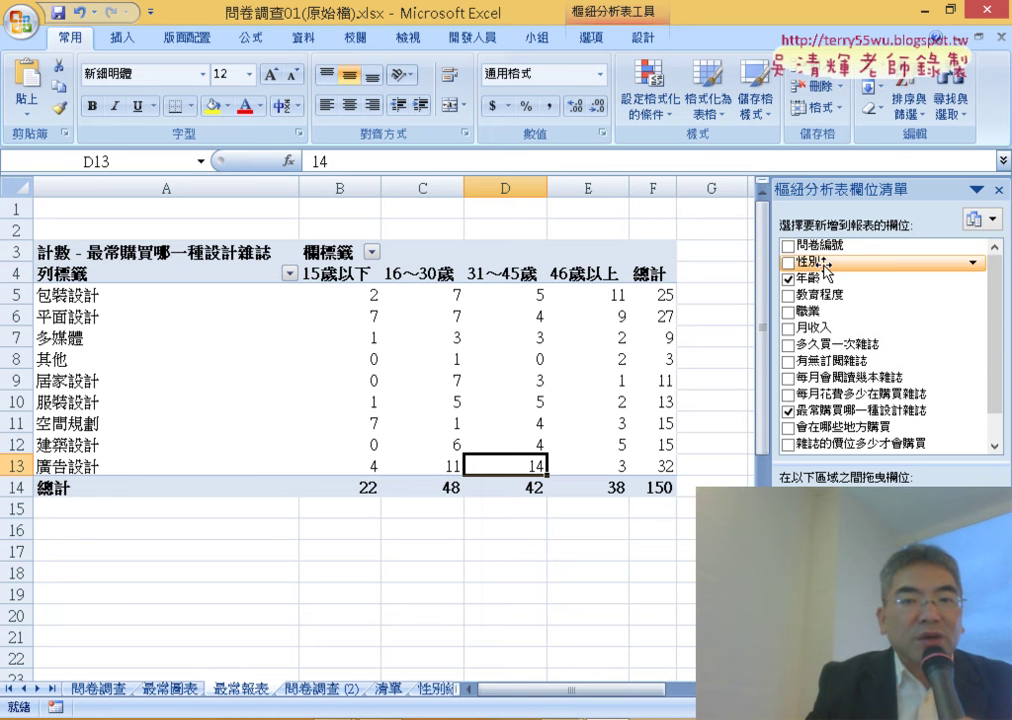
scroll(847, 418, "down", 1)
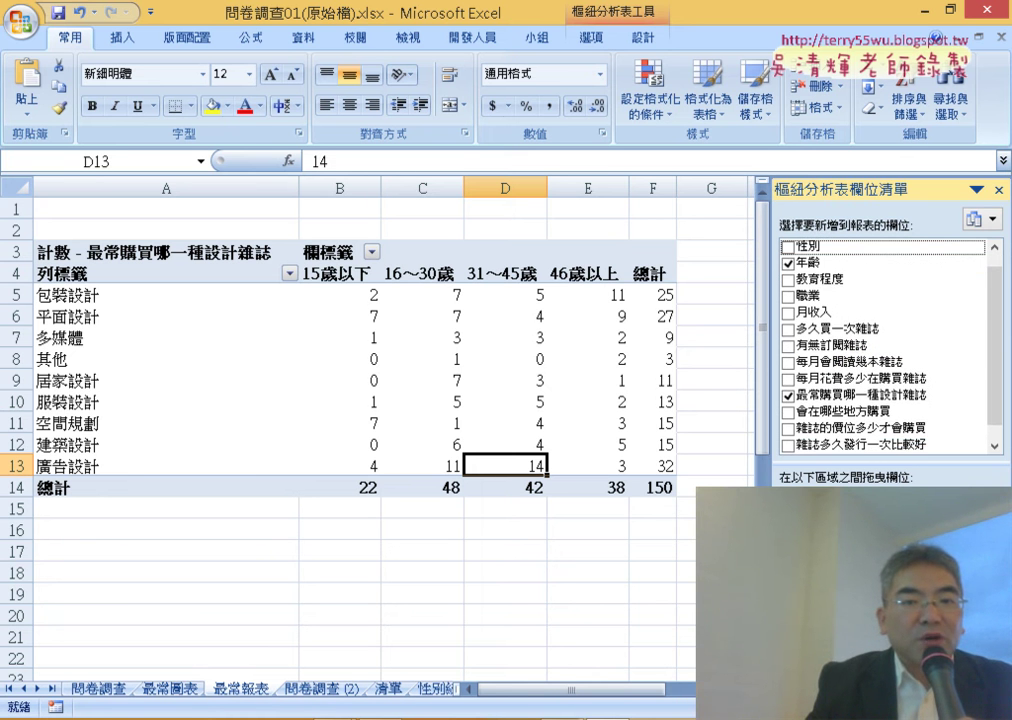
left_click_drag(805, 246, 830, 530)
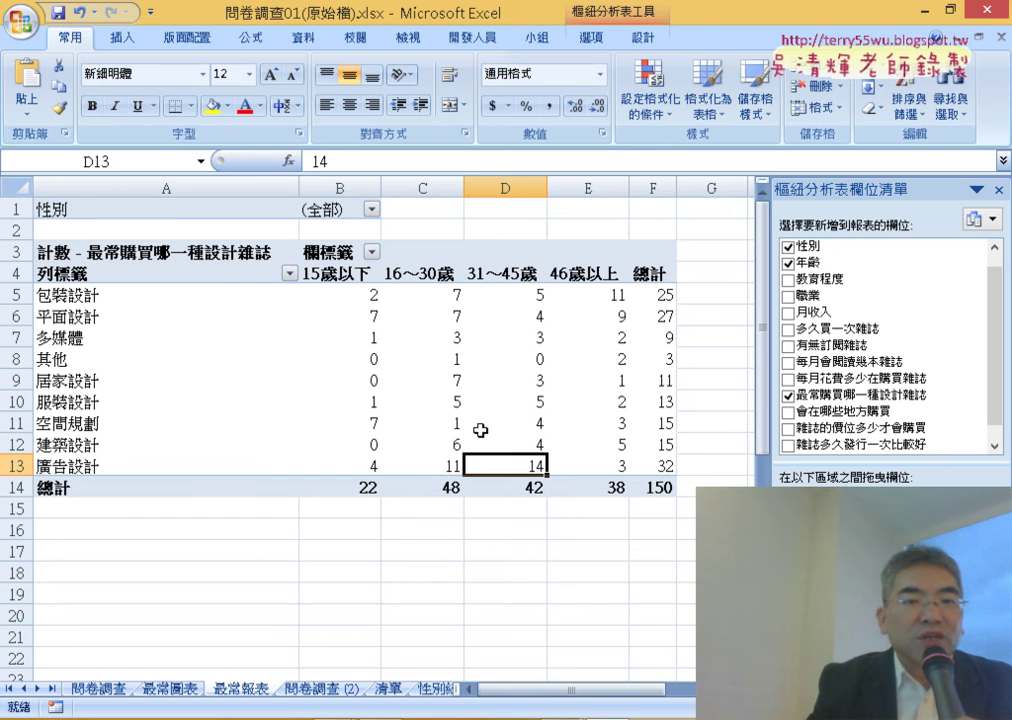
left_click(372, 209)
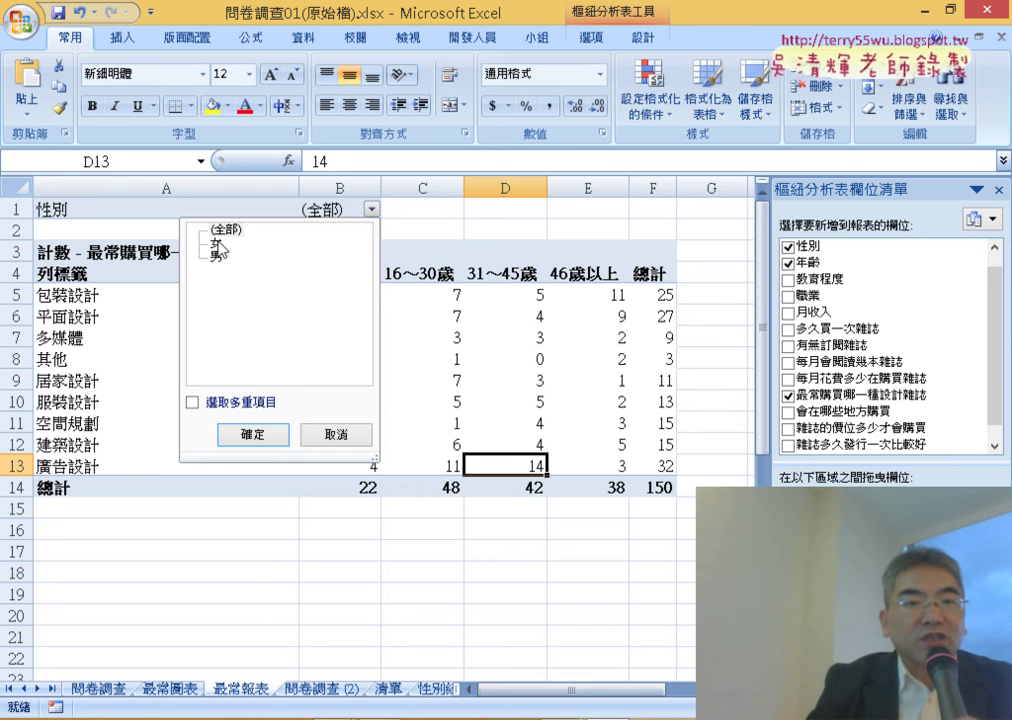
left_click(279, 444)
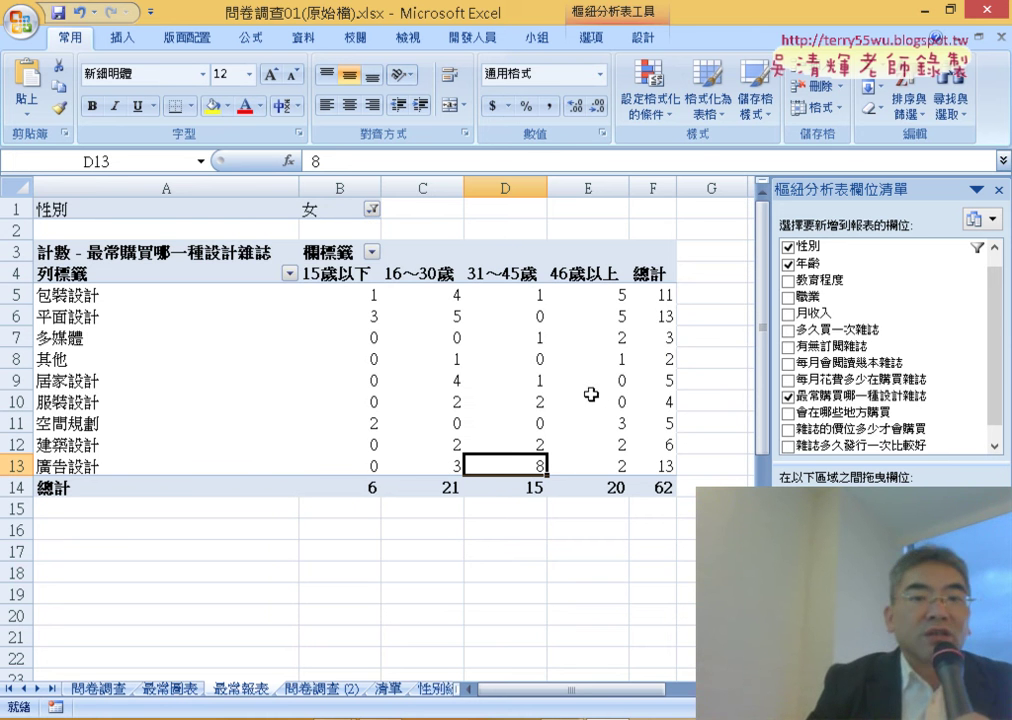
left_click(380, 210)
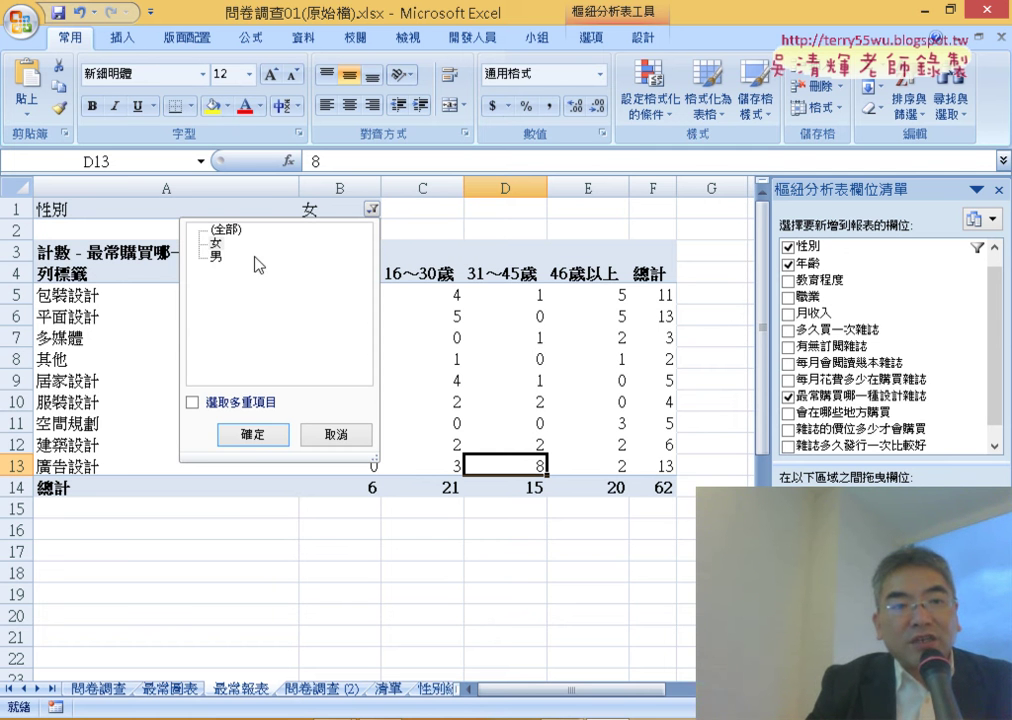
Switch the 性別 filter to 男, then group the rows by gender: 女 62, 男 88
left_click(215, 256)
left_click(268, 432)
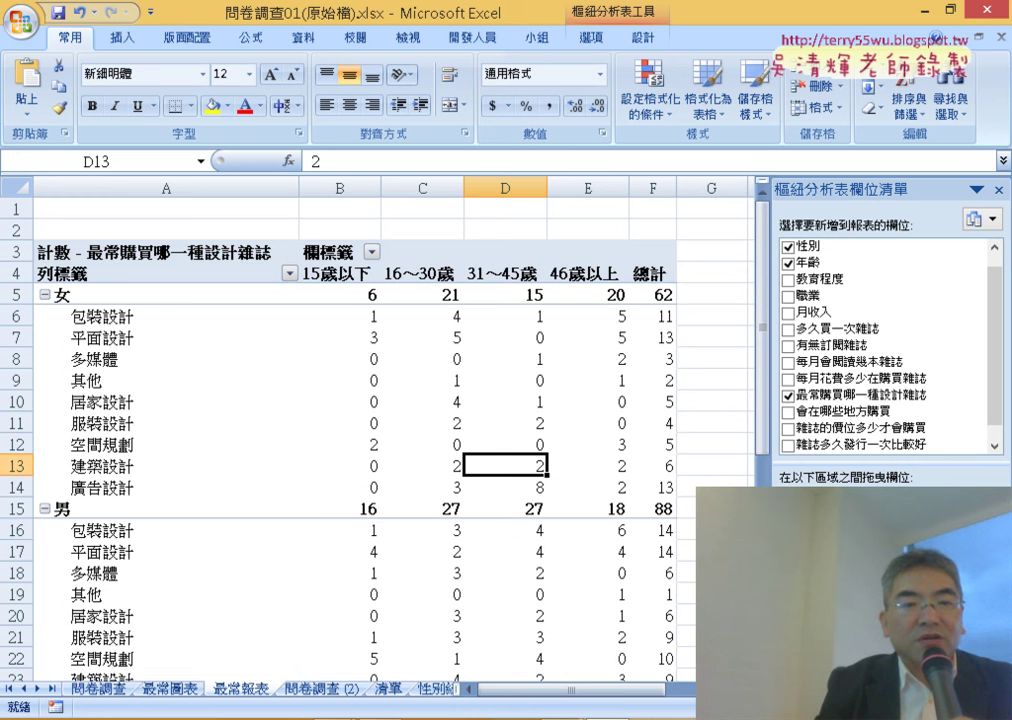
scroll(450, 258, "down", 1)
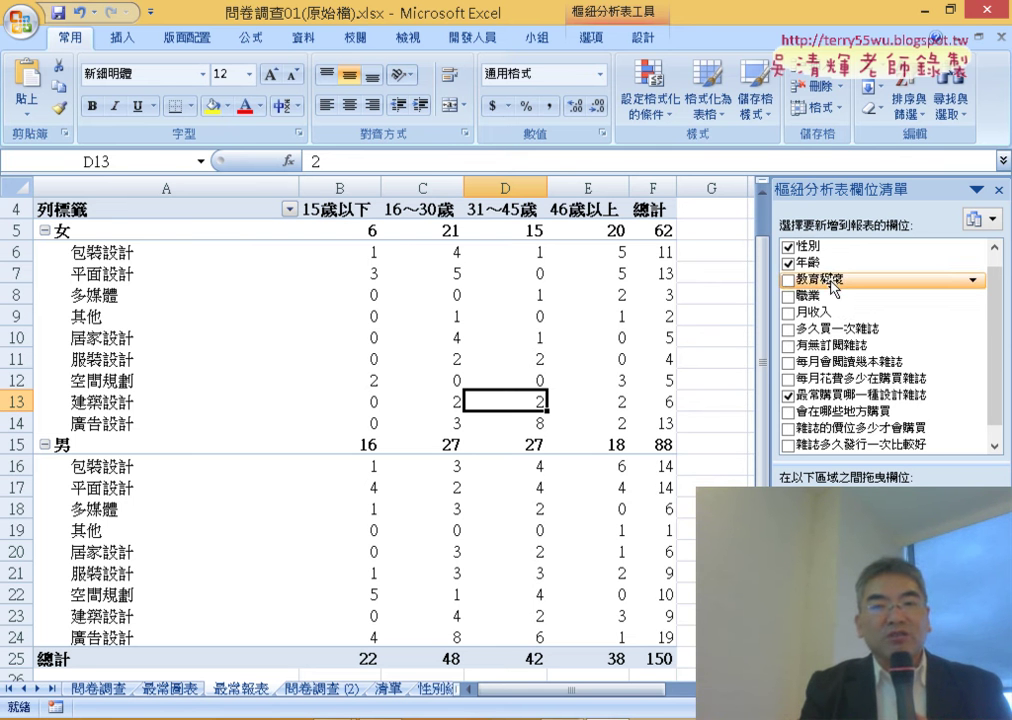
Add a 教育程度 report filter allowing multiple items, limited to 大專 and 大專以上 (女 50, 男 59)
scroll(854, 447, "down", 1)
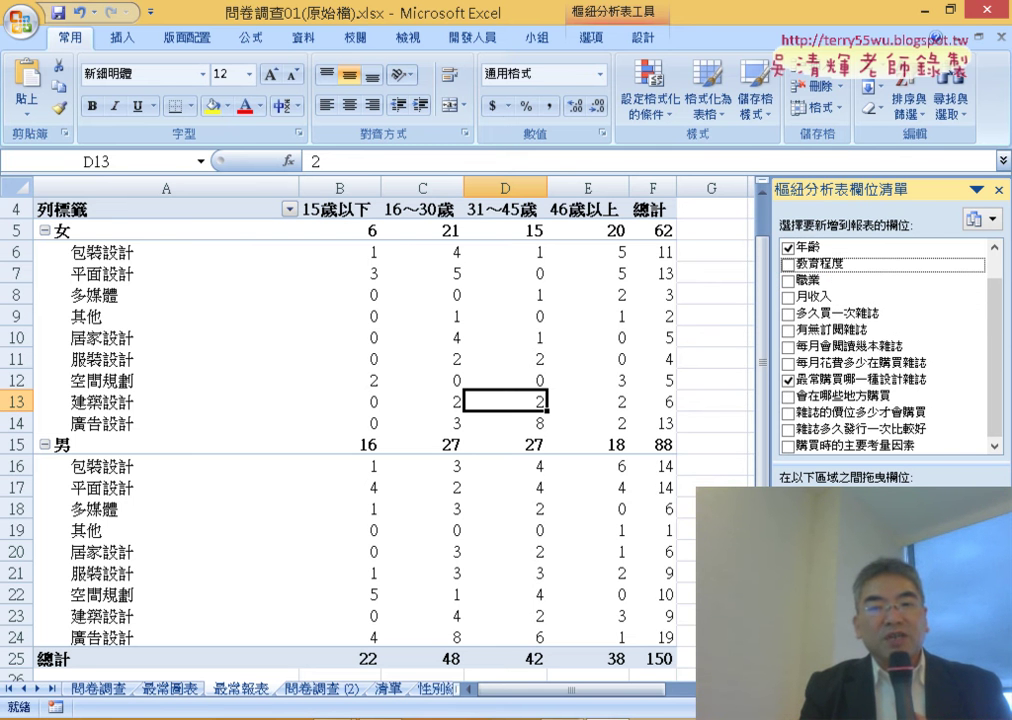
left_click(788, 264)
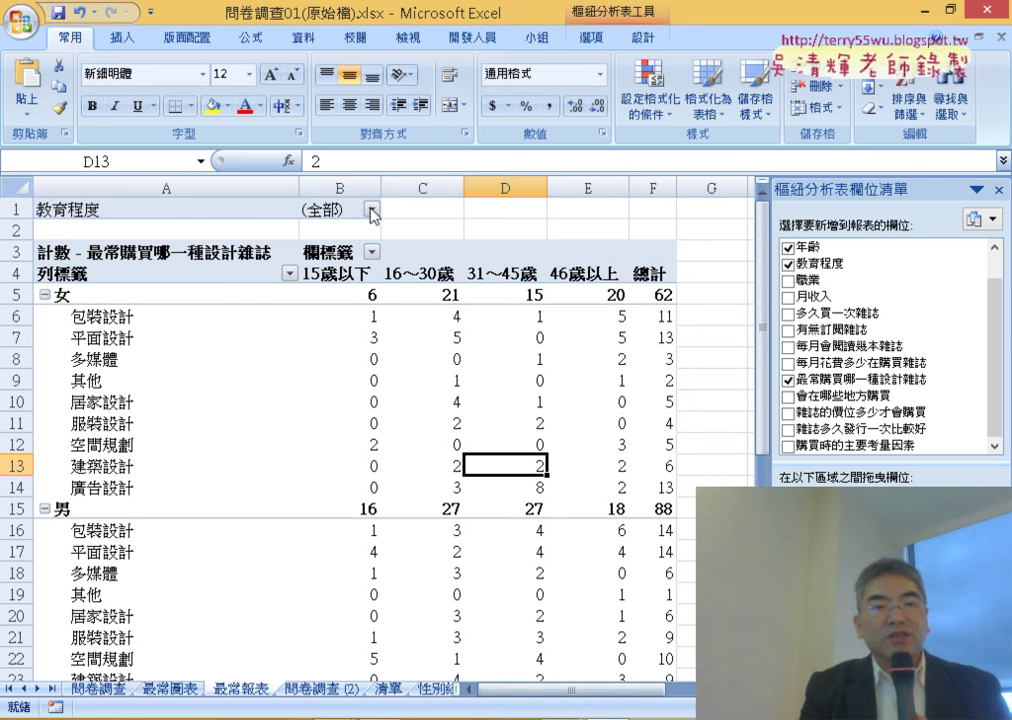
left_click(372, 211)
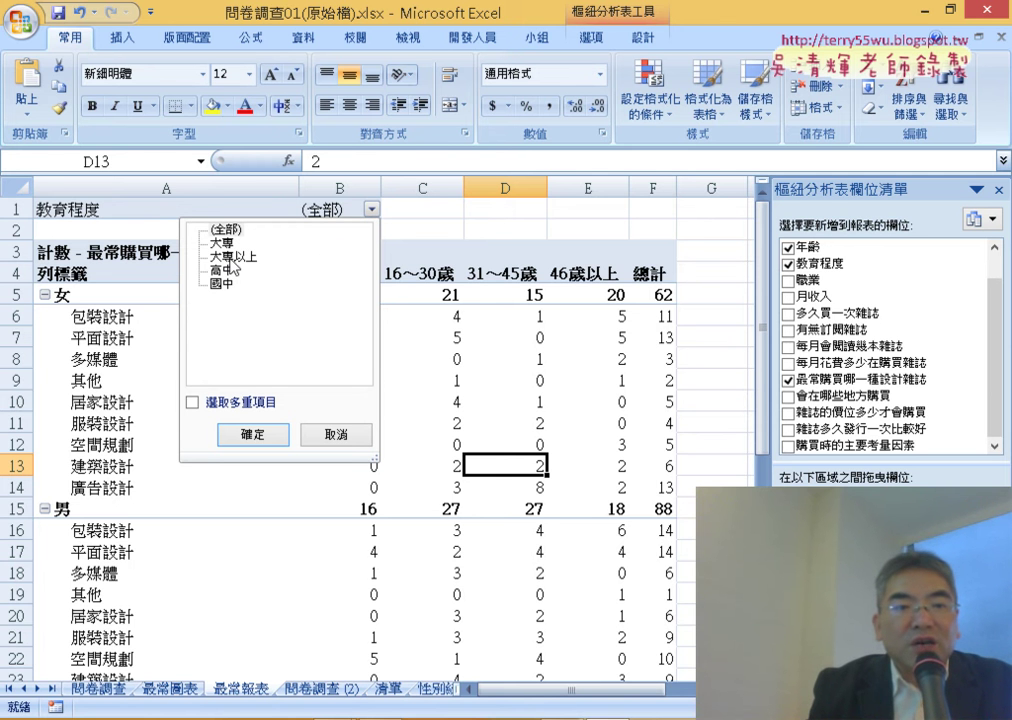
left_click(192, 403)
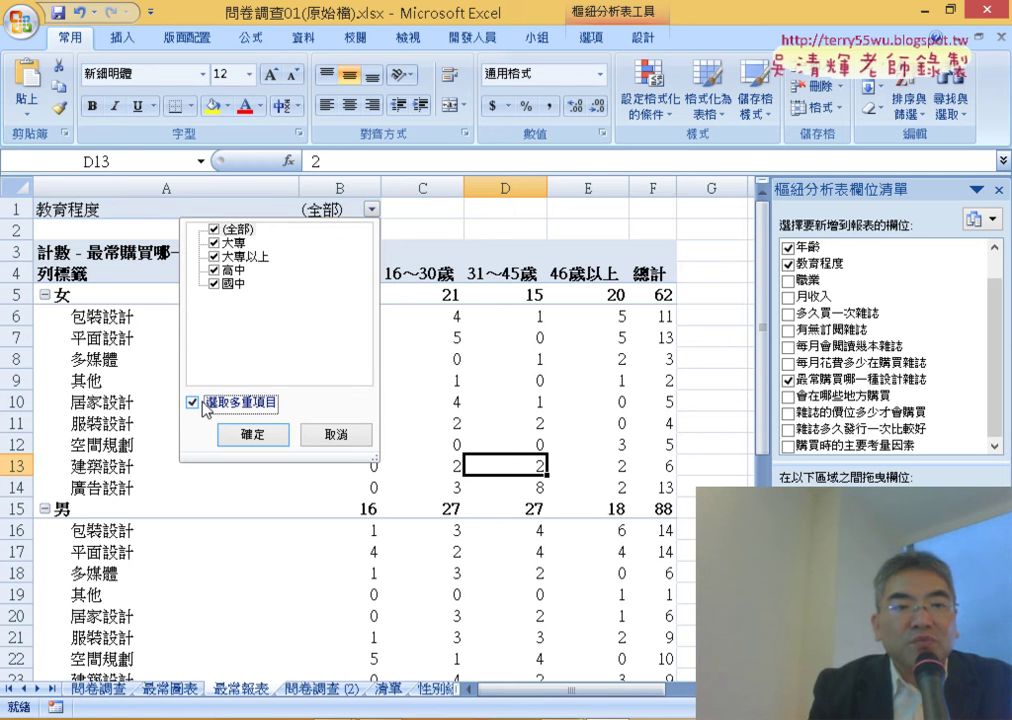
left_click(206, 404)
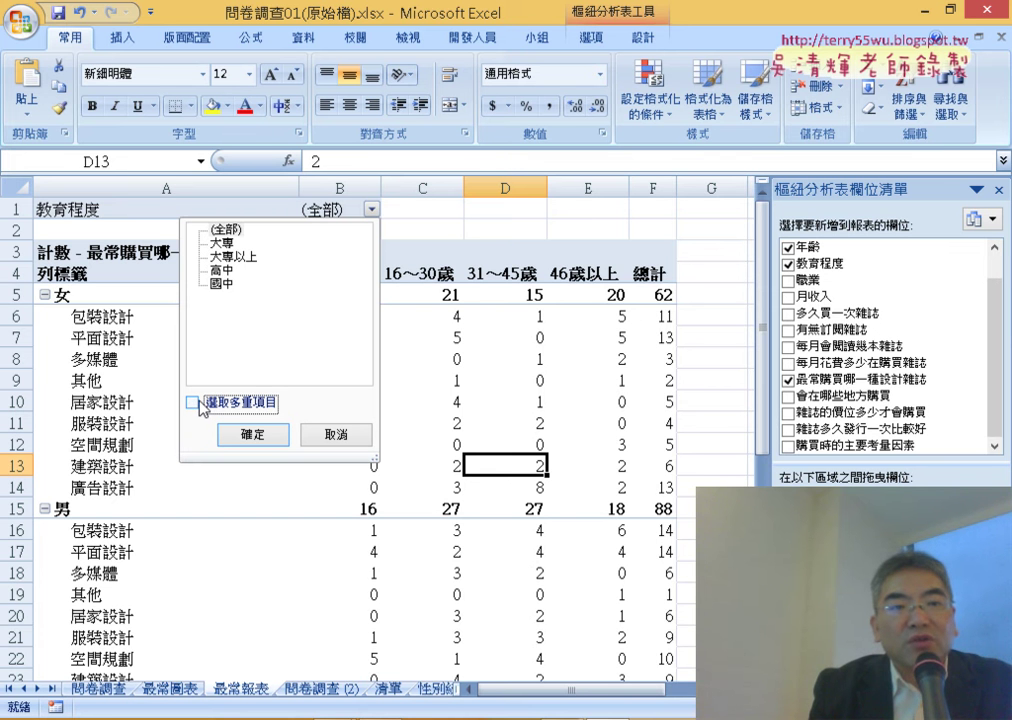
left_click(226, 243)
left_click(224, 256)
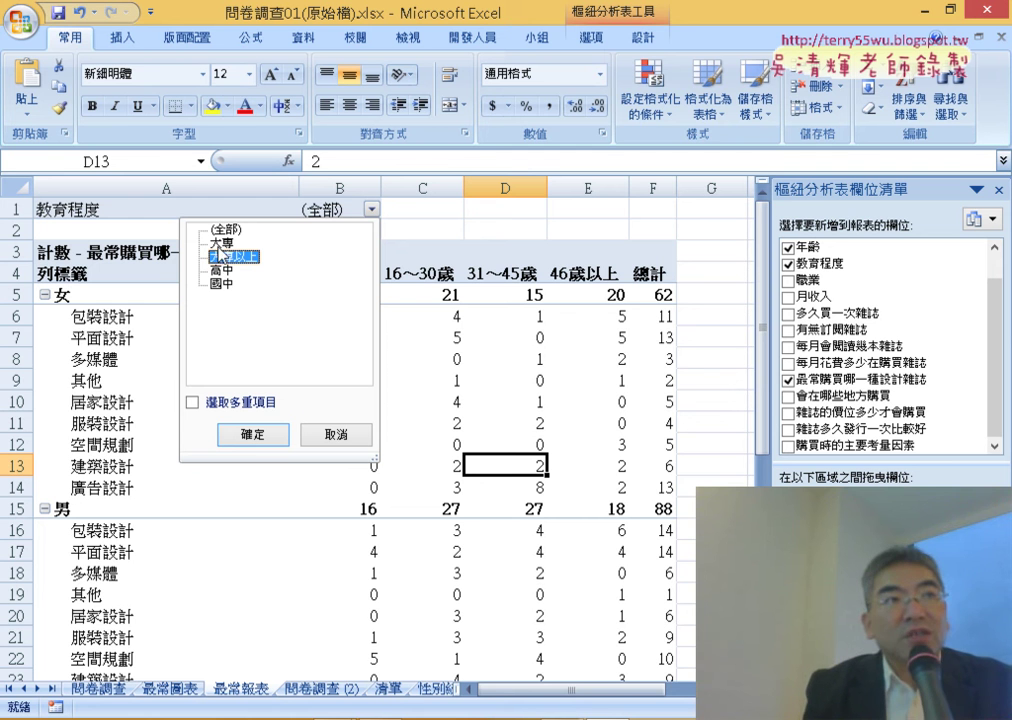
left_click(192, 402)
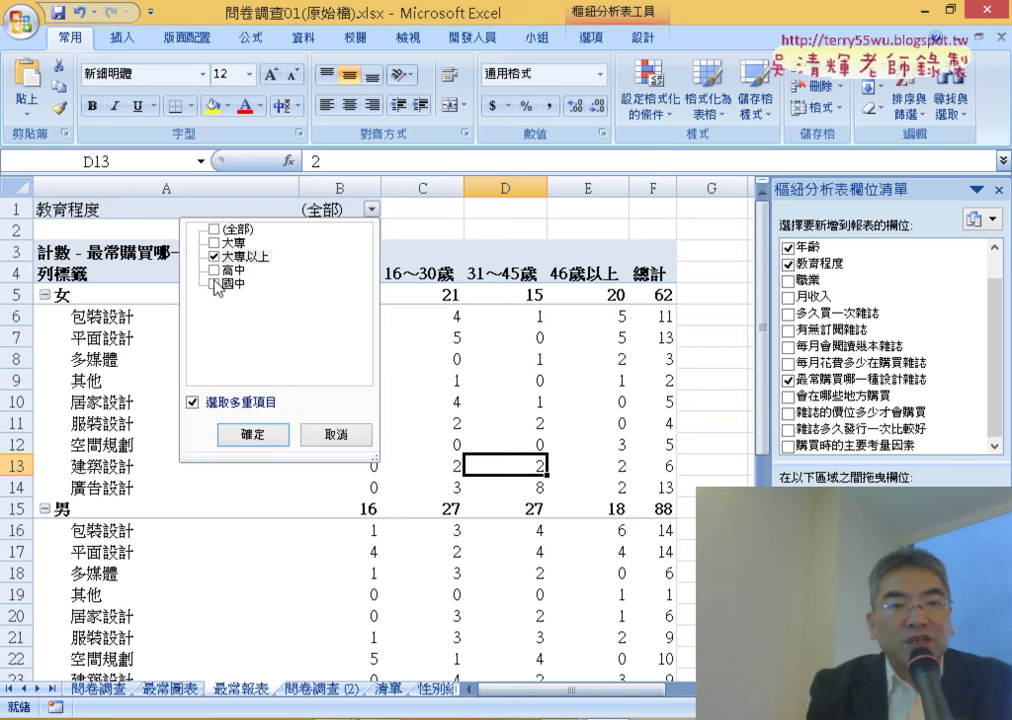
left_click(213, 242)
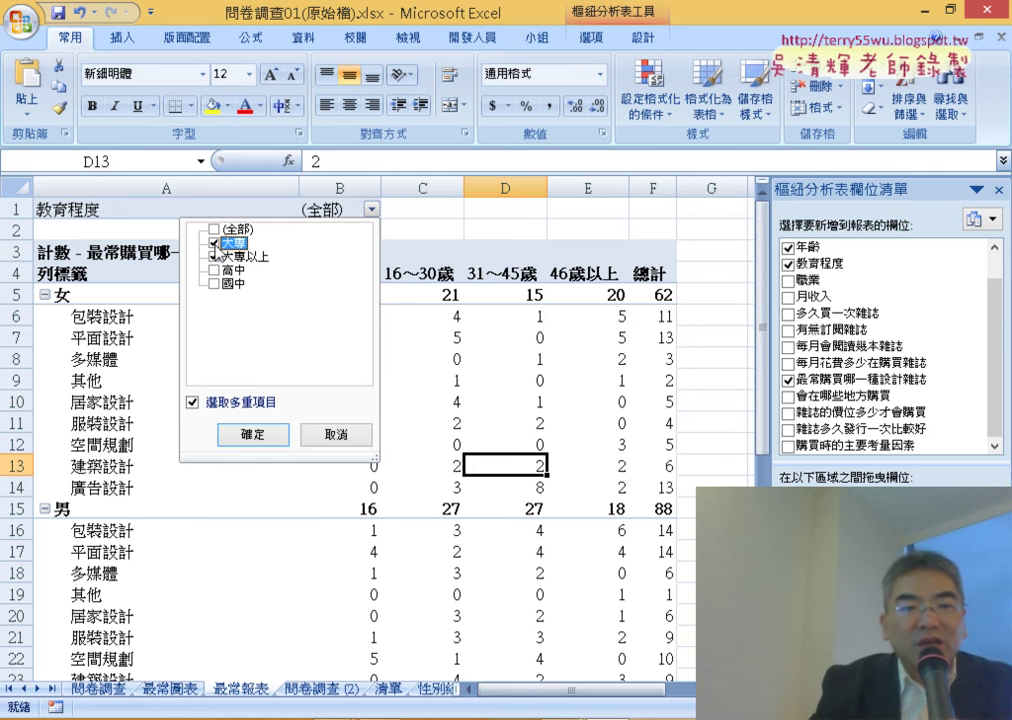
left_click(214, 256)
left_click(250, 435)
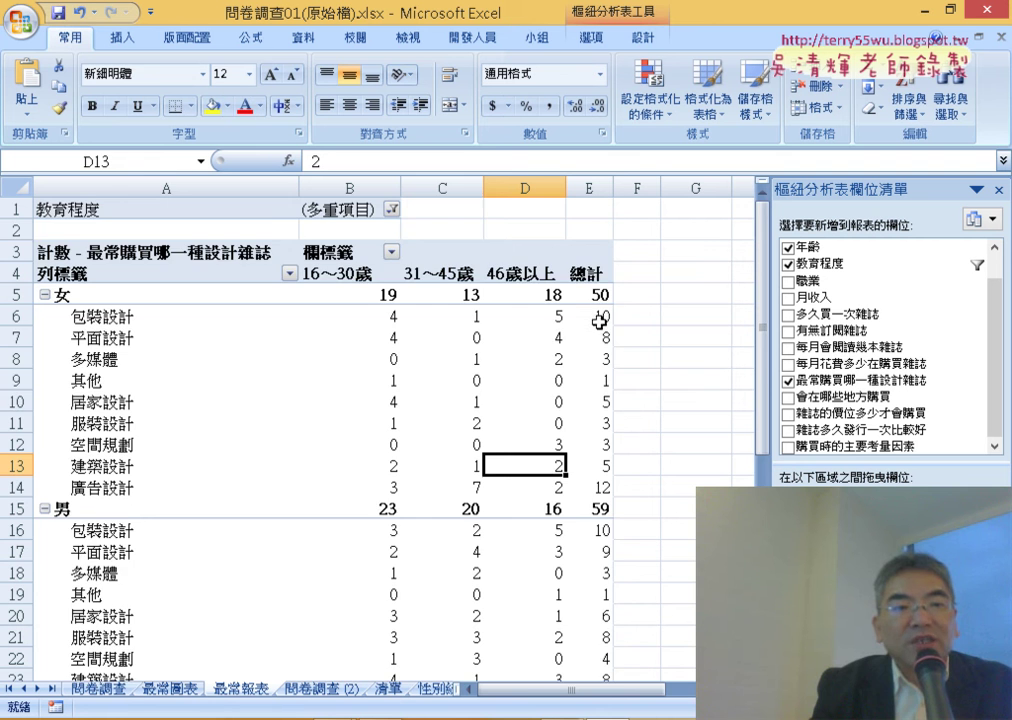
scroll(596, 318, "down", 1)
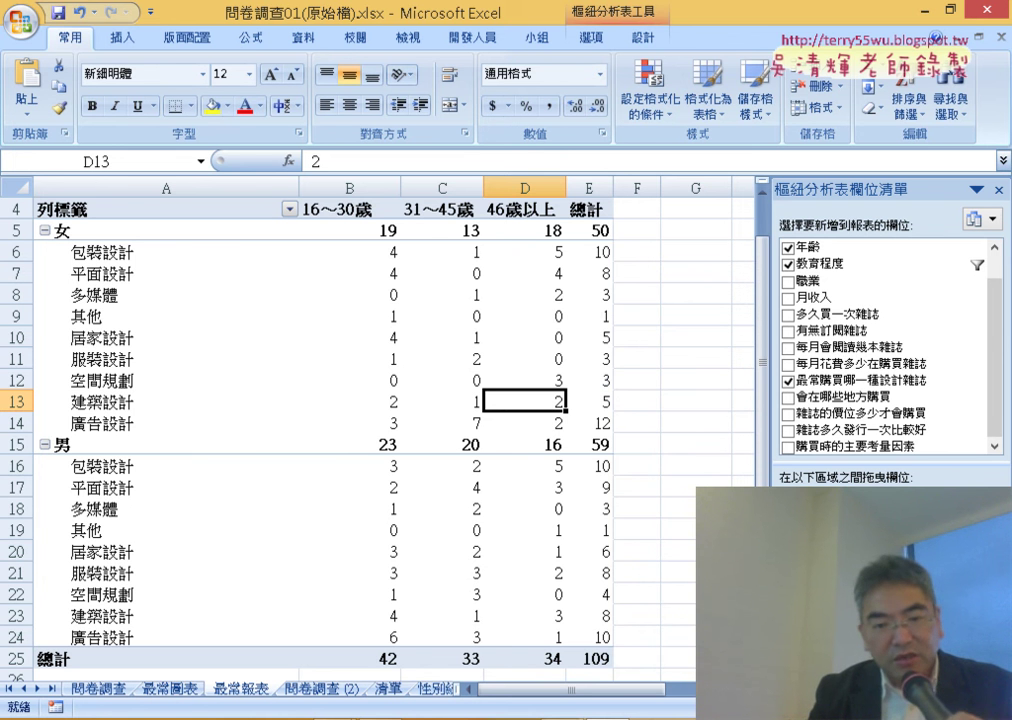
left_click(553, 690)
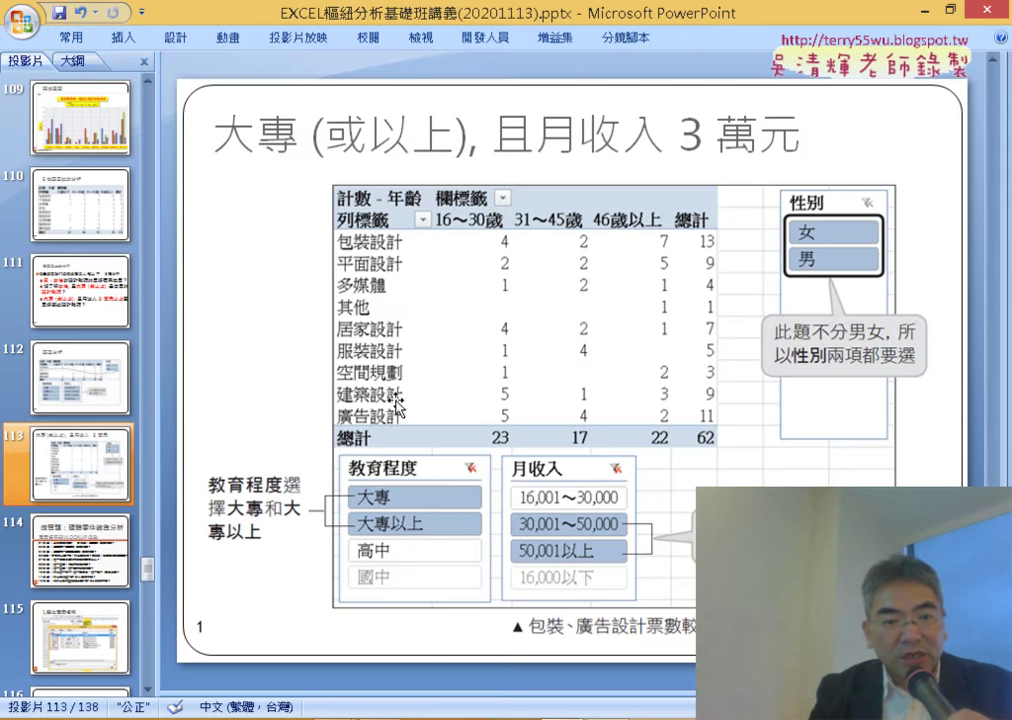
scroll(398, 405, "down", 1)
scroll(397, 403, "up", 2)
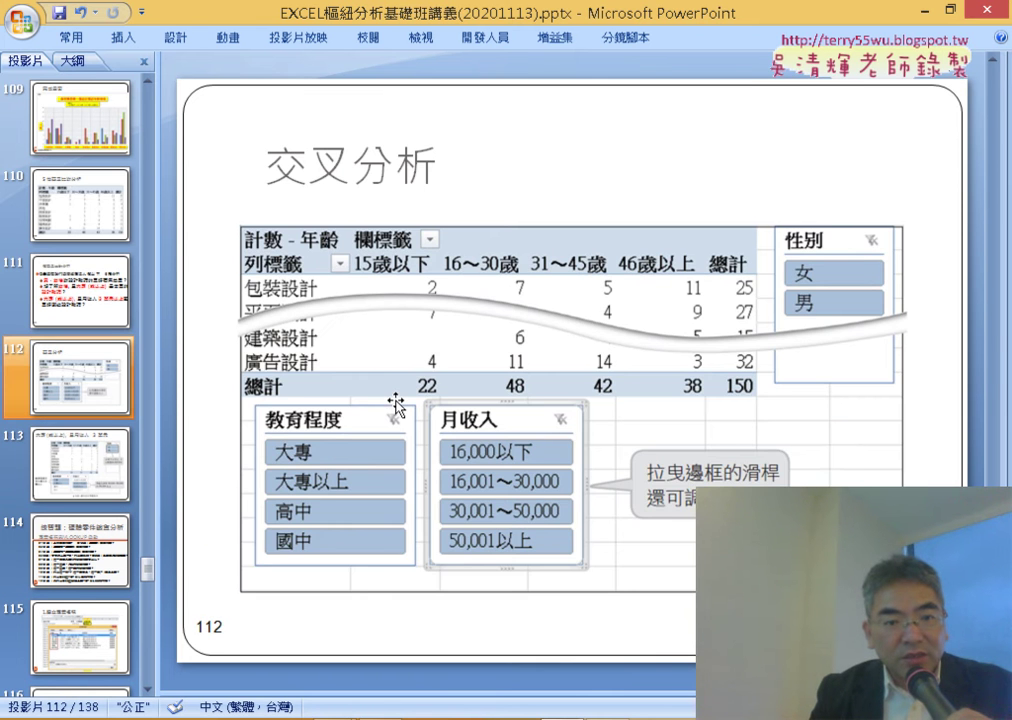
scroll(397, 405, "up", 1)
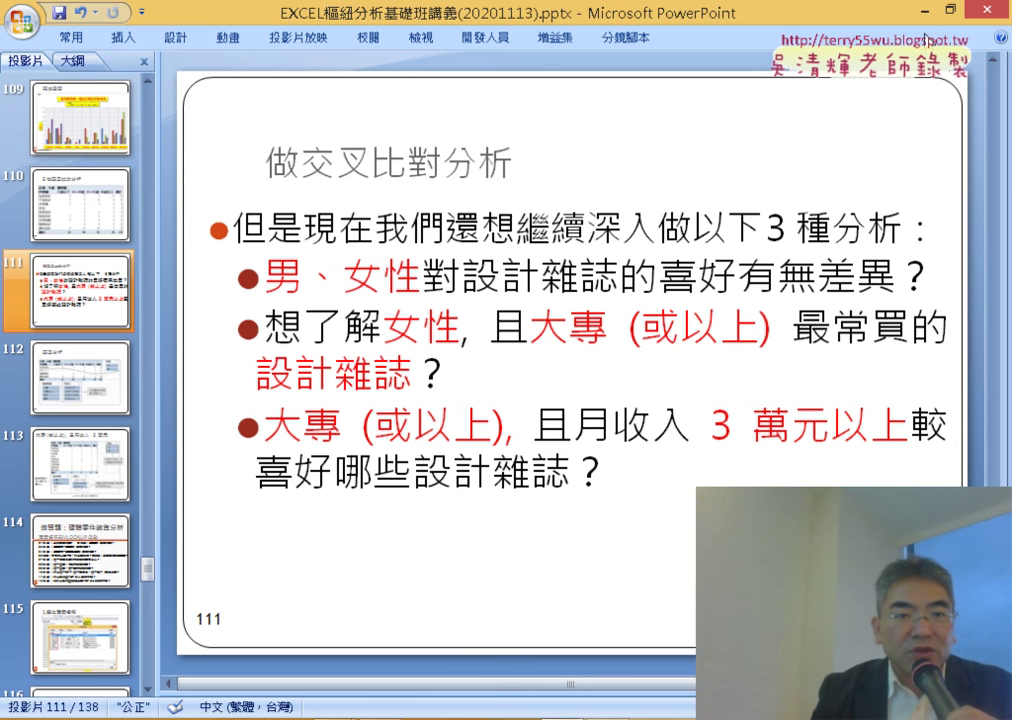
left_click(926, 12)
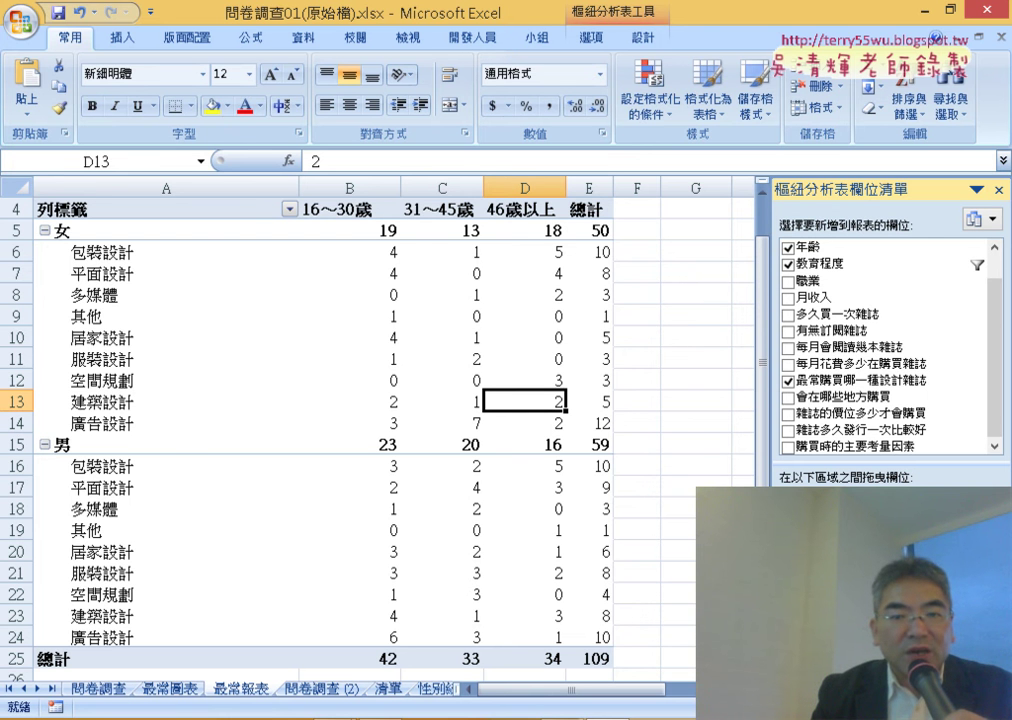
Move 性別 from the row groups back into a report filter set to 女
left_click_drag(880, 600, 675, 530)
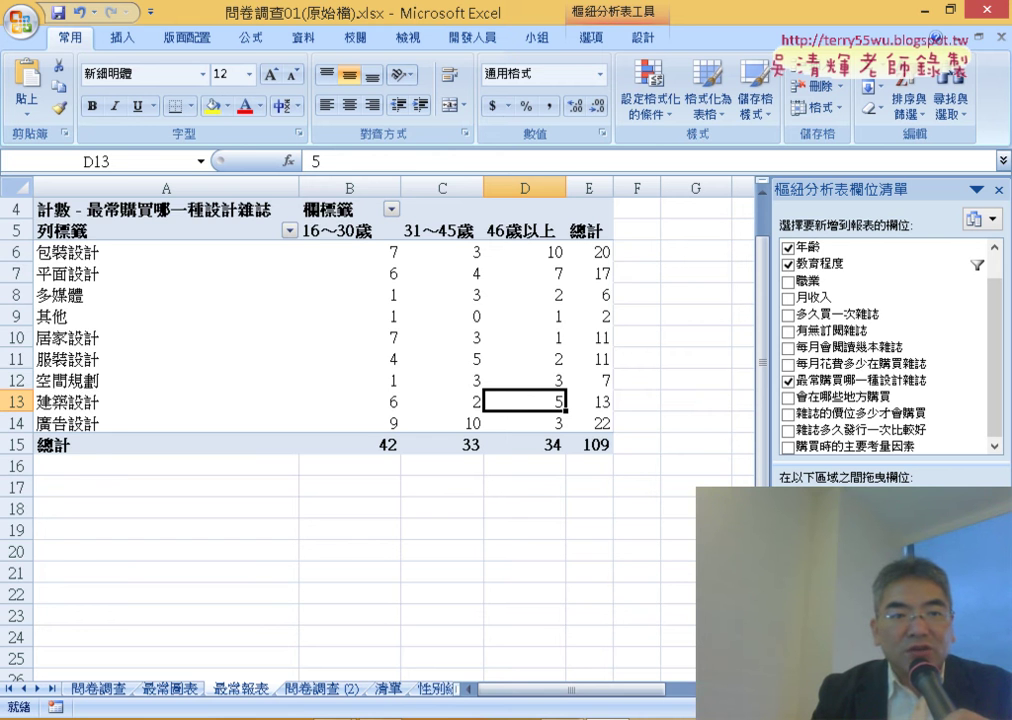
scroll(500, 316, "up", 1)
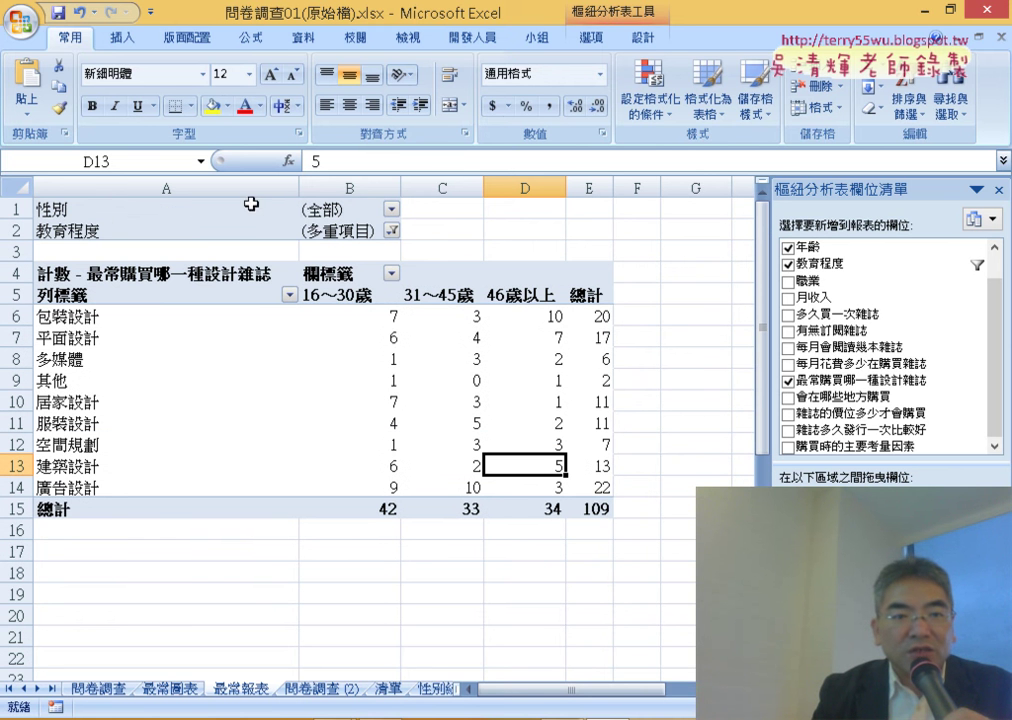
left_click(391, 209)
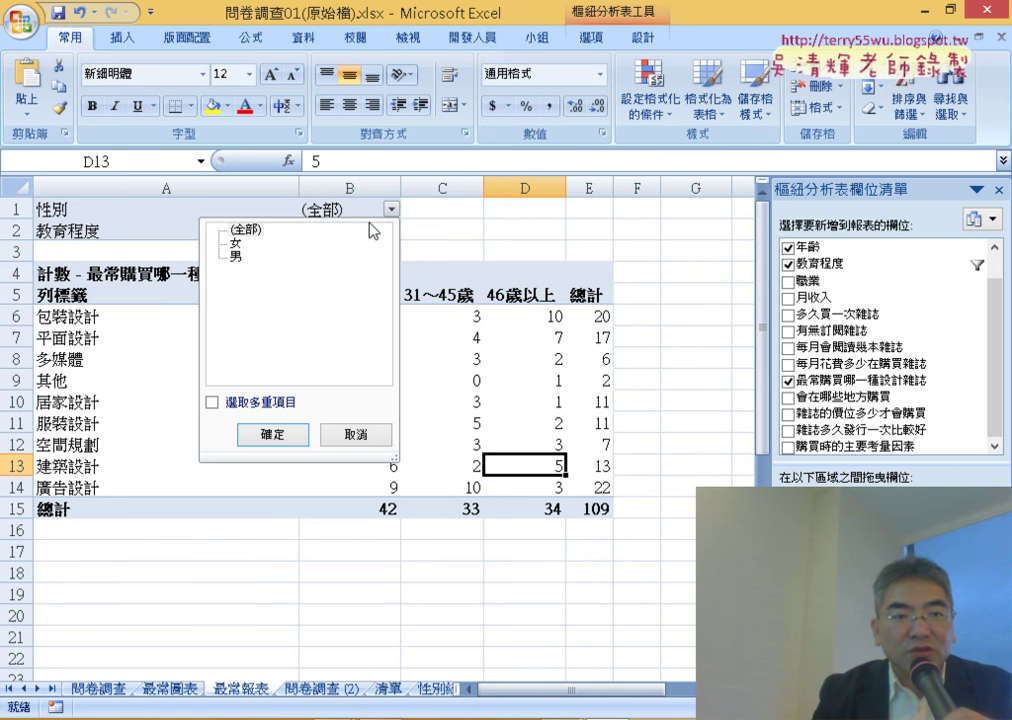
left_click(236, 243)
left_click(285, 436)
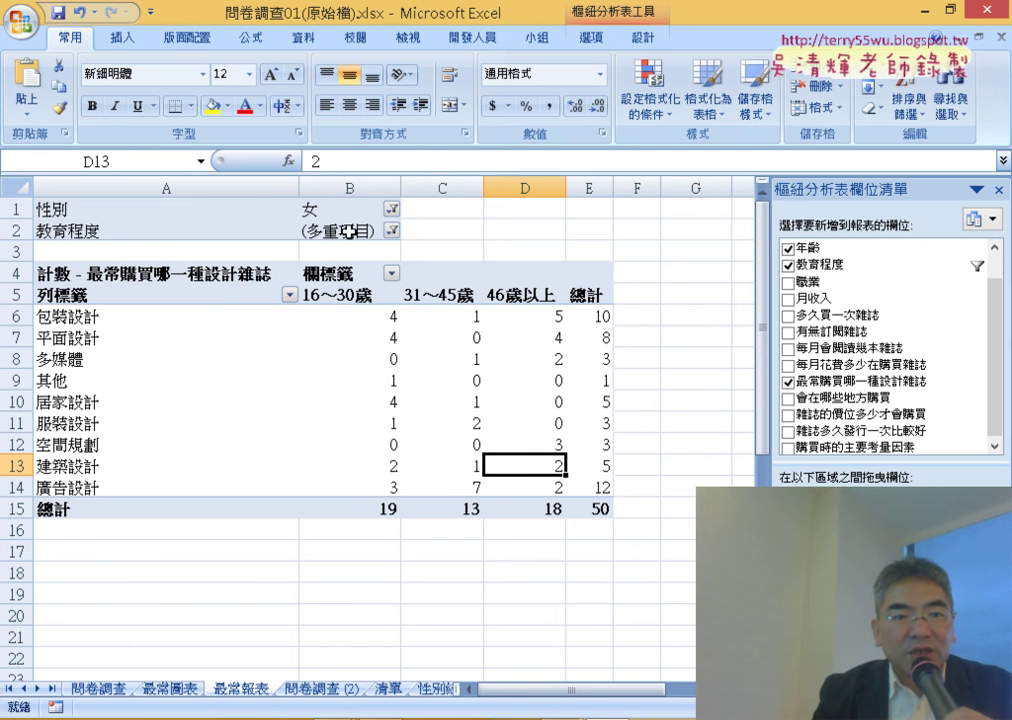
Keep 教育程度 at 大專 and 大專以上 for a total of 50, briefly checking the slides
left_click(392, 230)
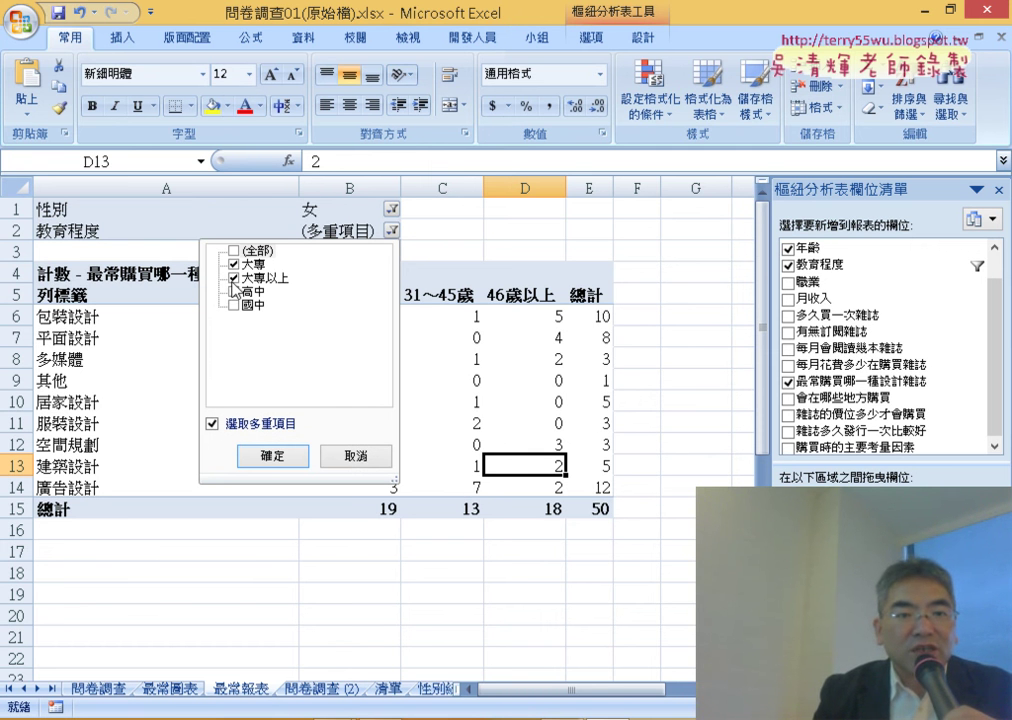
left_click(273, 454)
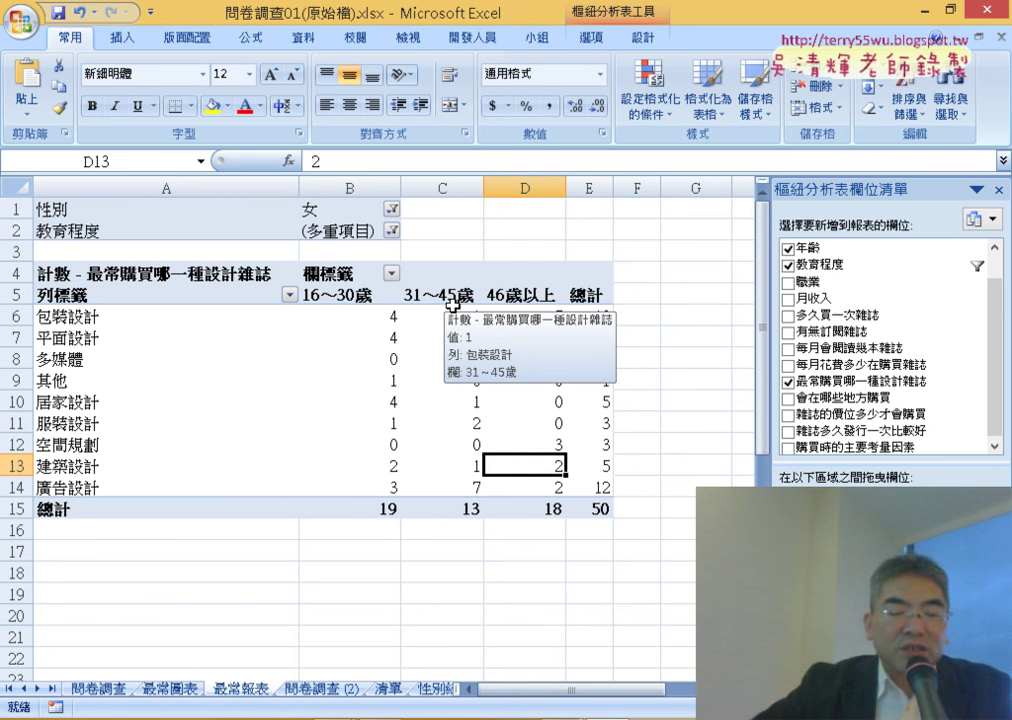
mouse_move(452, 308)
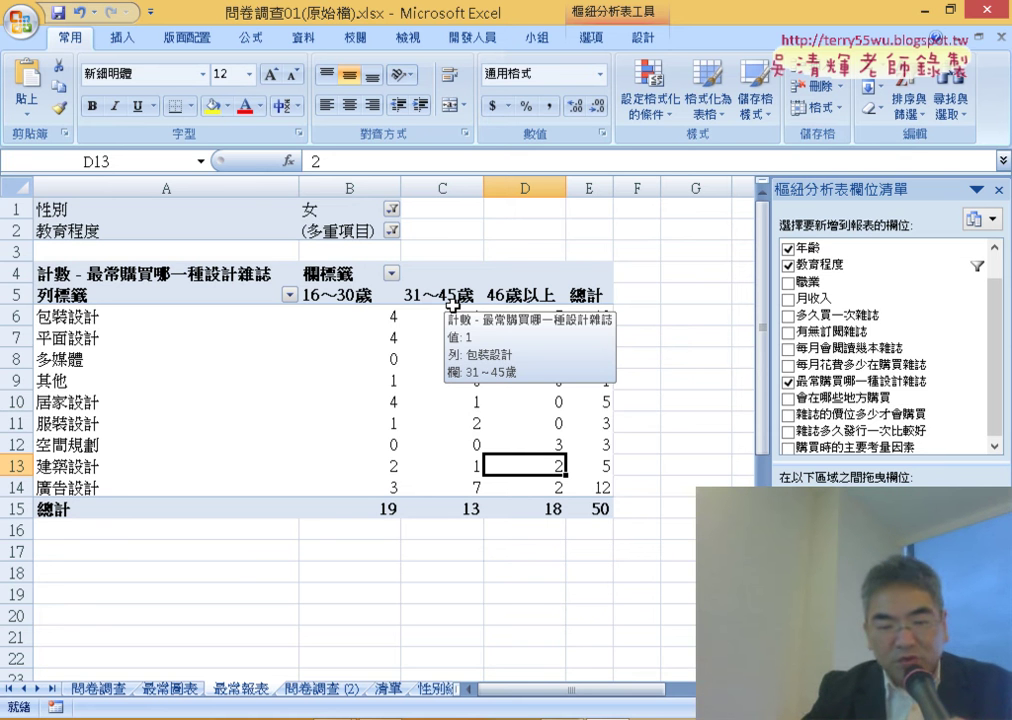
key("alt+Tab")
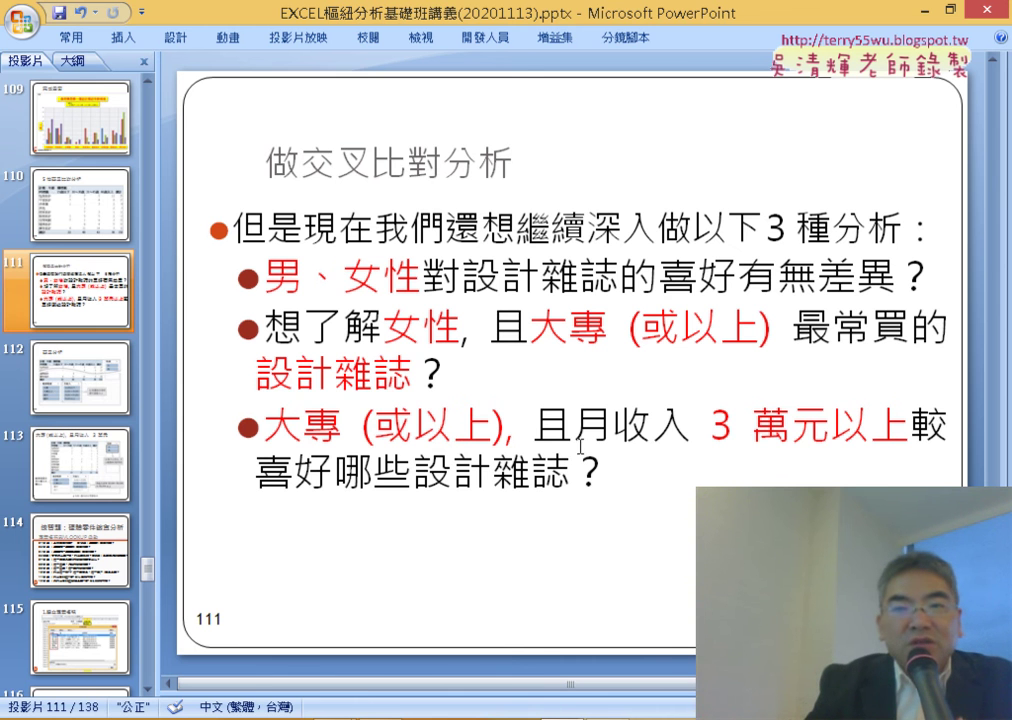
key("alt+Tab")
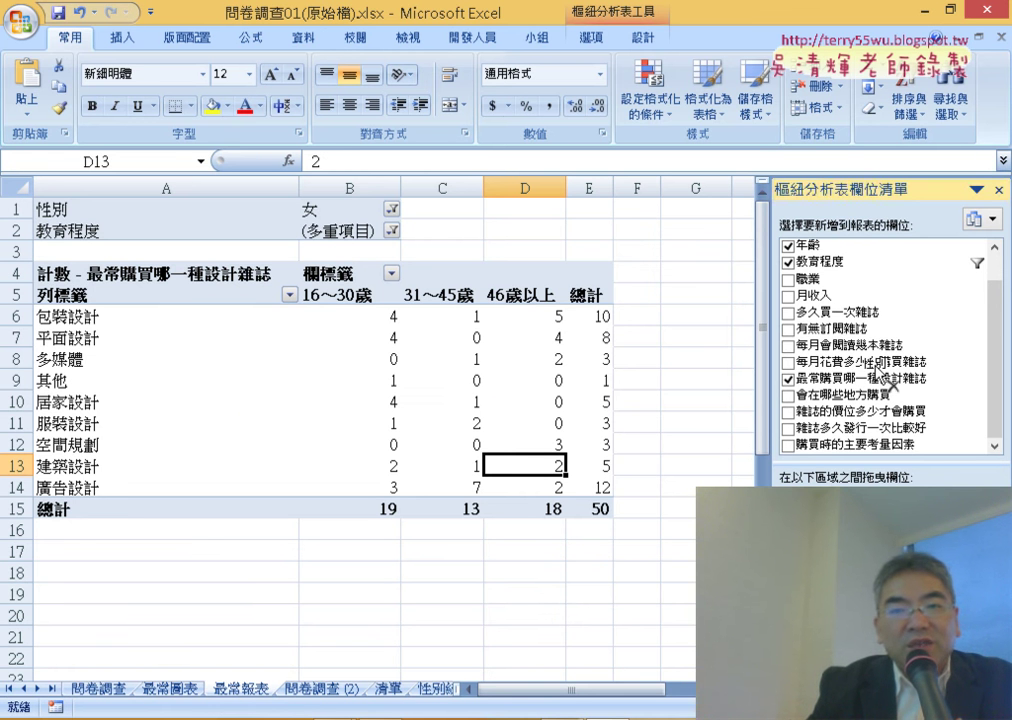
Replace the 性別 filter with a 月收入 report filter, bringing the total back to 109
left_click_drag(820, 520, 840, 323)
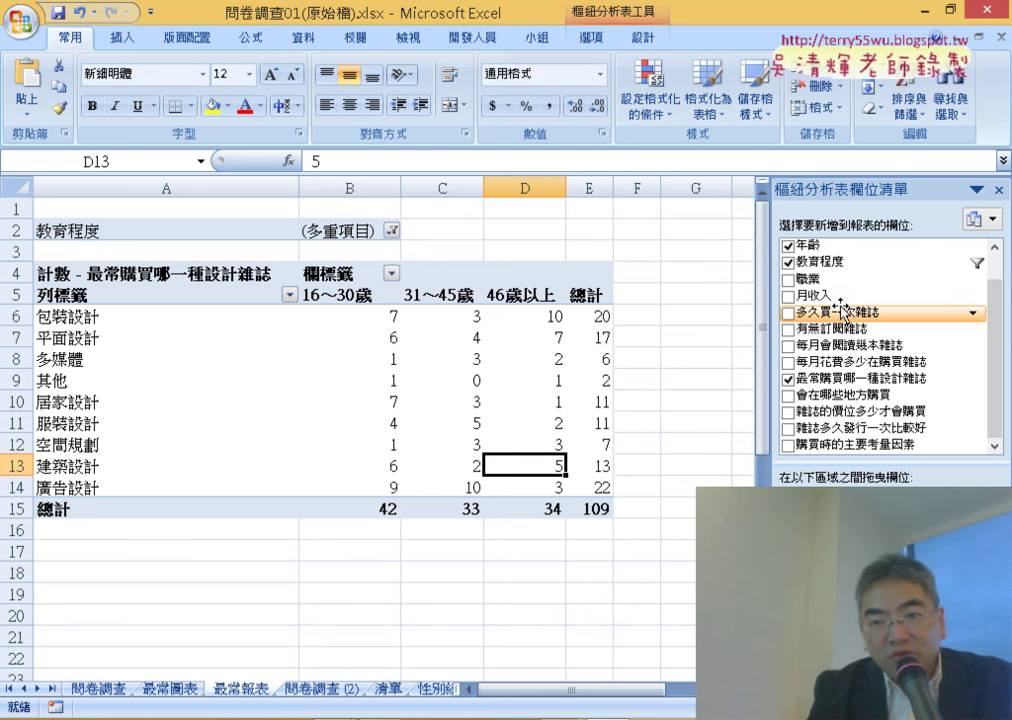
left_click_drag(815, 296, 800, 545)
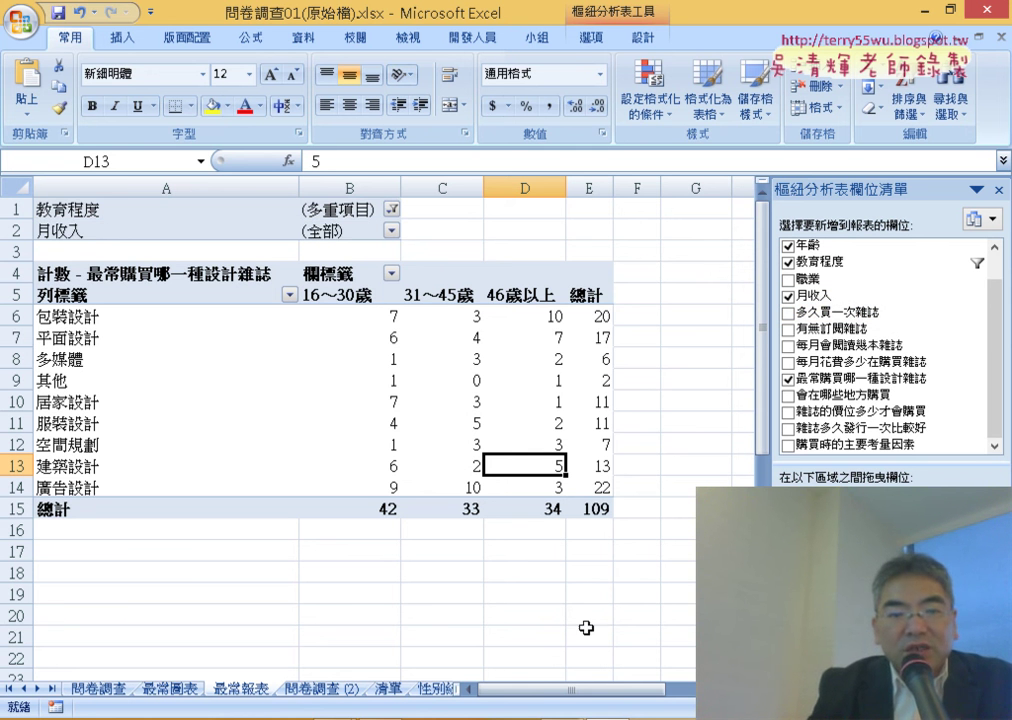
left_click(562, 712)
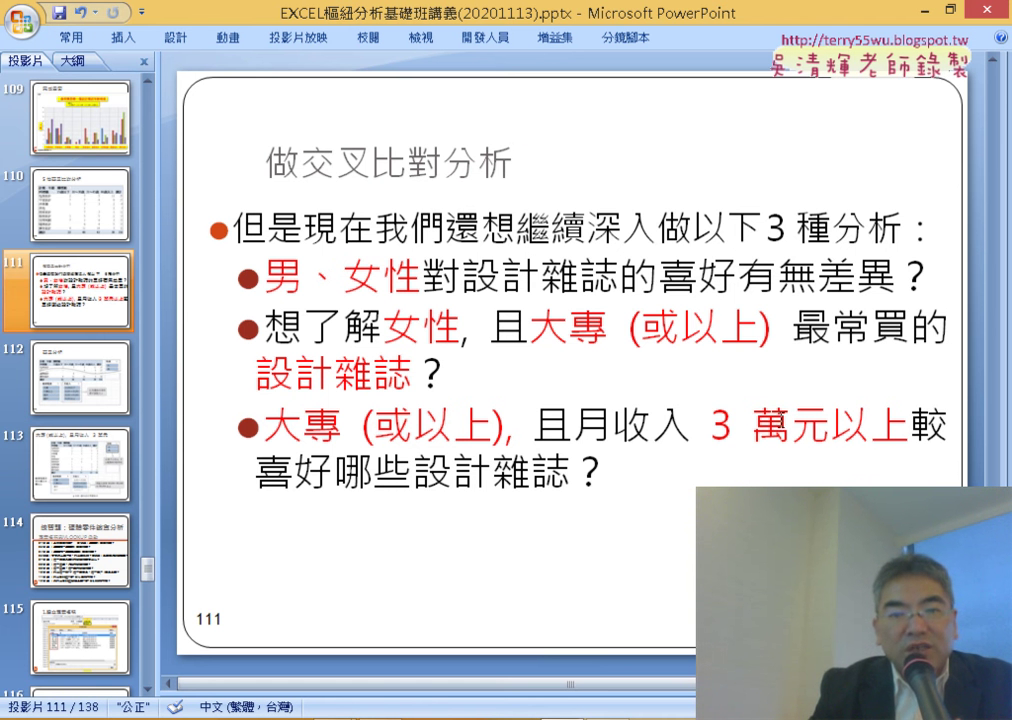
key("alt+Tab")
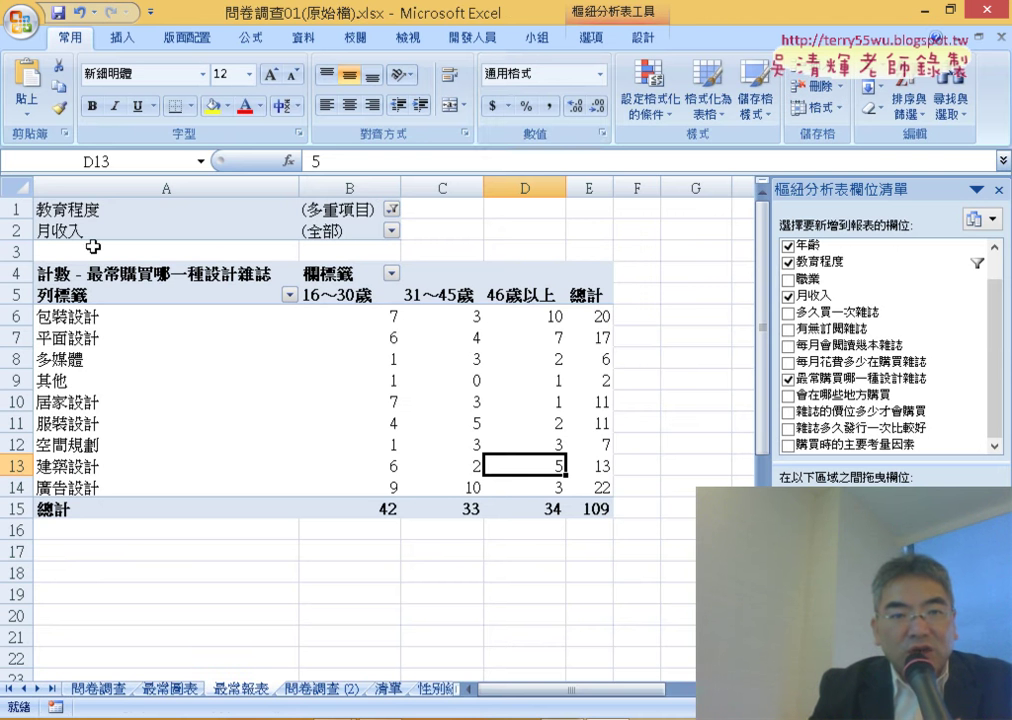
Filter 月收入 to 30,001～50,000 and 50,001以上, reducing the grand total to 62
left_click(391, 208)
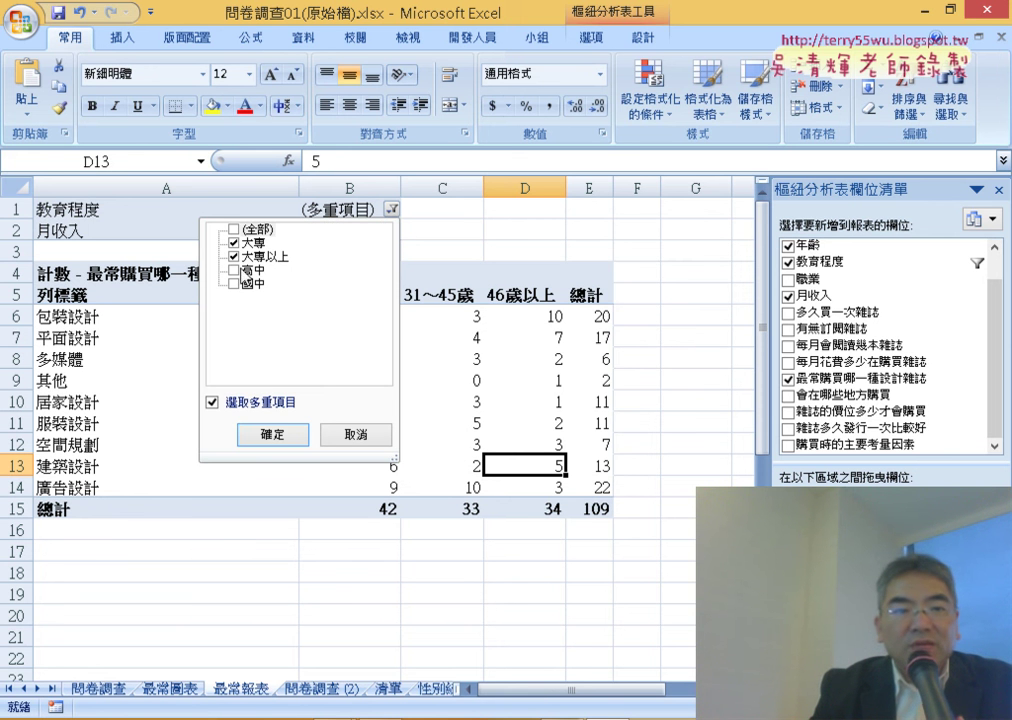
left_click(266, 433)
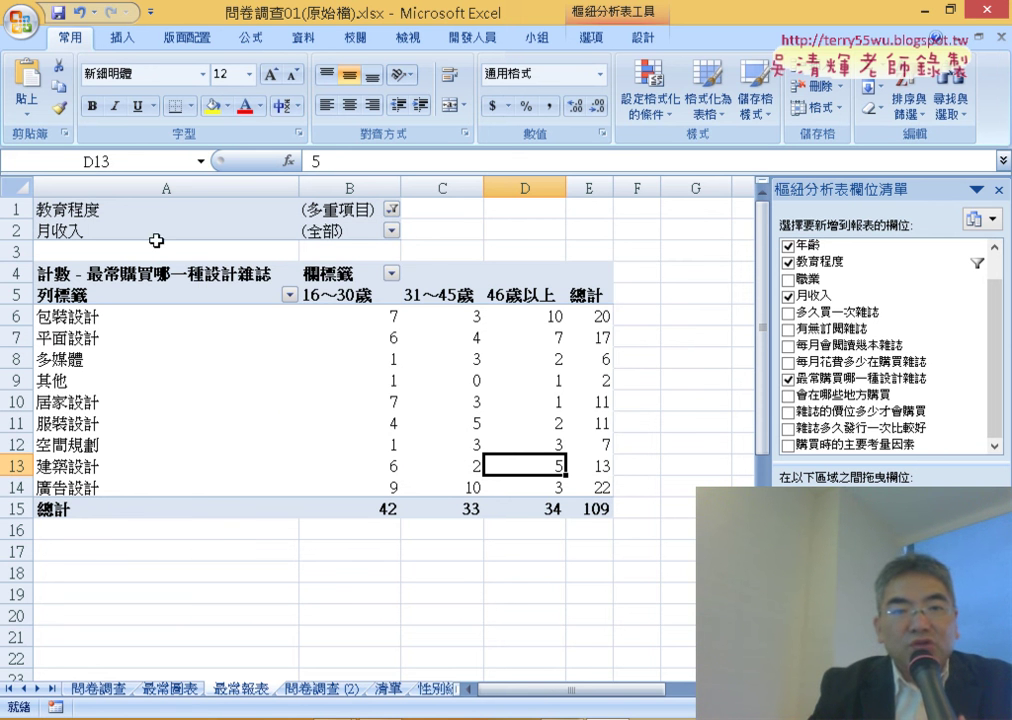
left_click(391, 230)
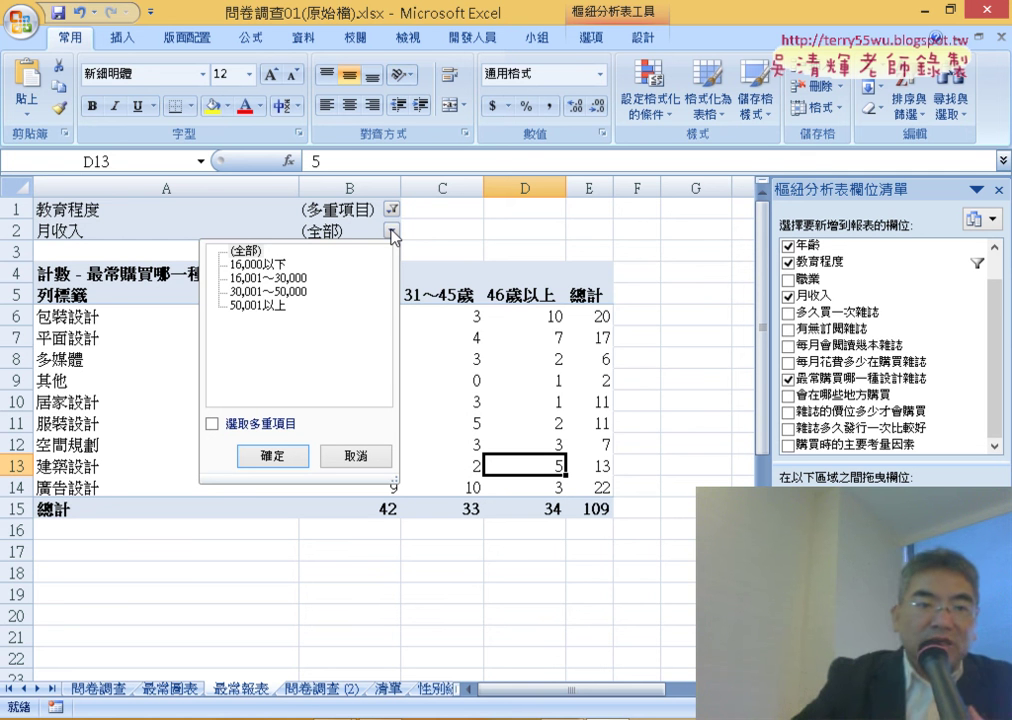
left_click(224, 427)
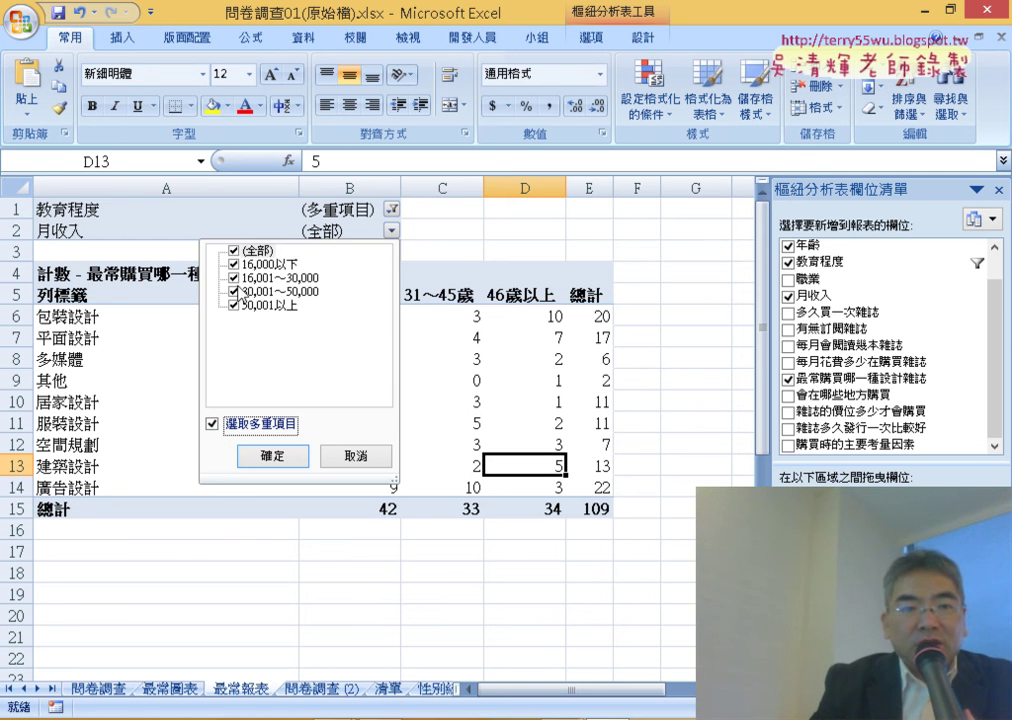
left_click(234, 251)
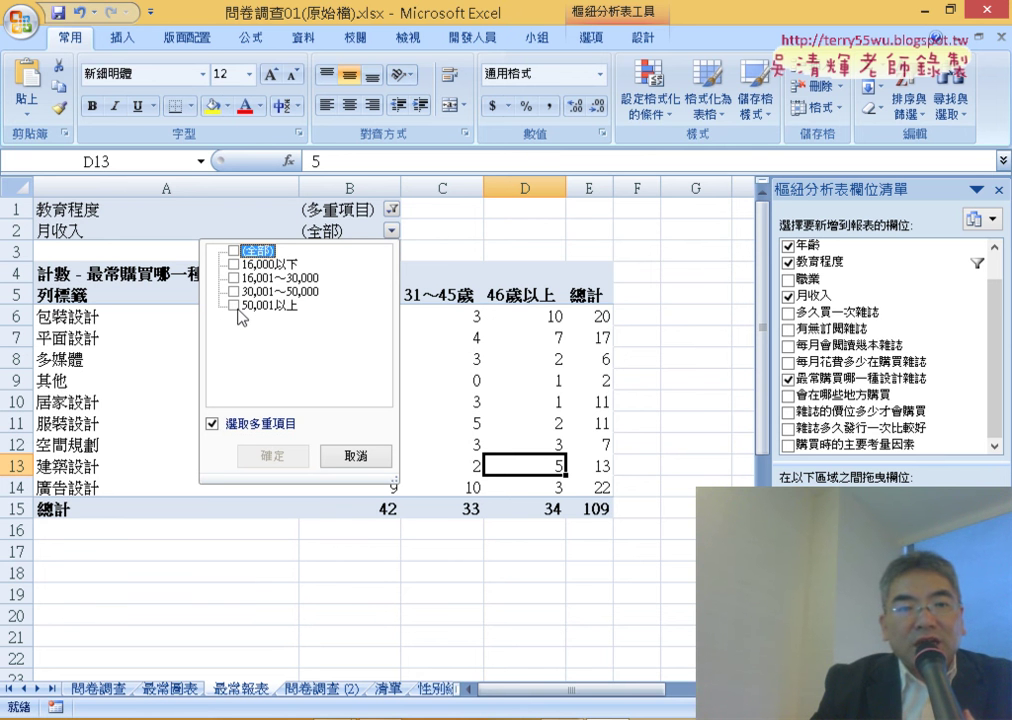
left_click(236, 306)
left_click(234, 291)
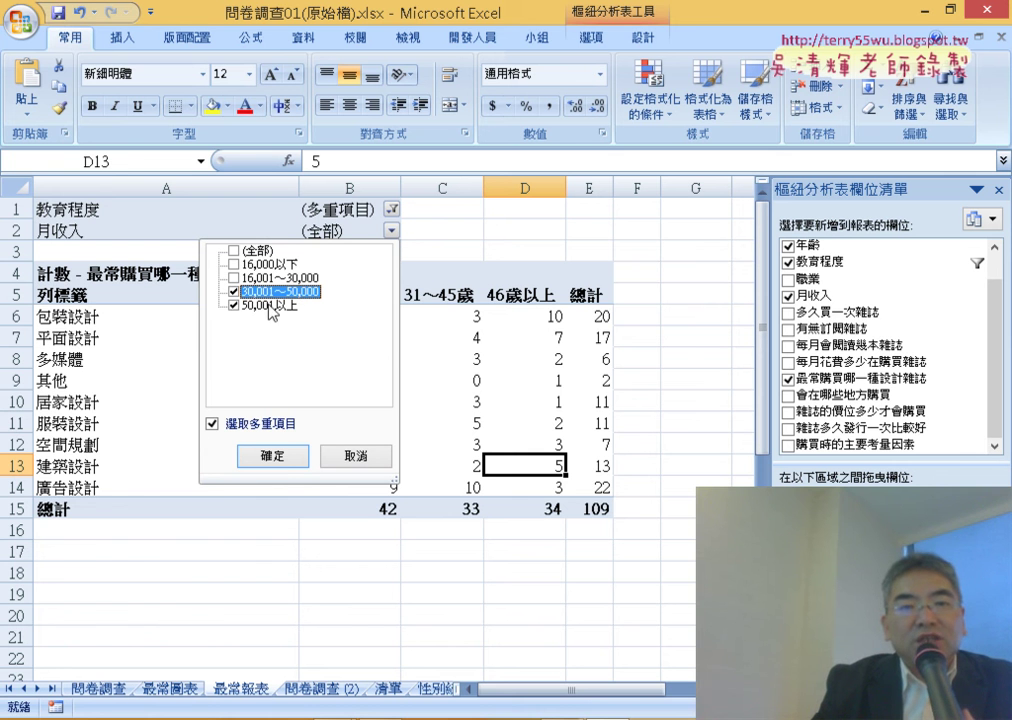
left_click(275, 457)
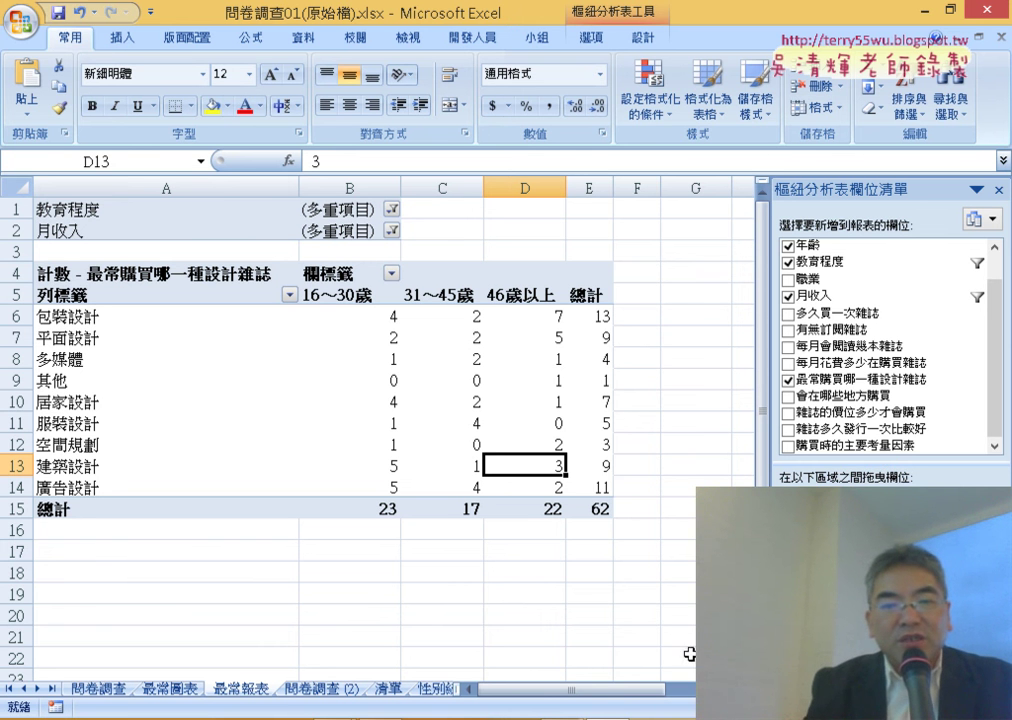
Advance to slide 112, 交叉分析, with its pivot table and 性別, 教育程度, 月收入 slicers
key("alt+Tab")
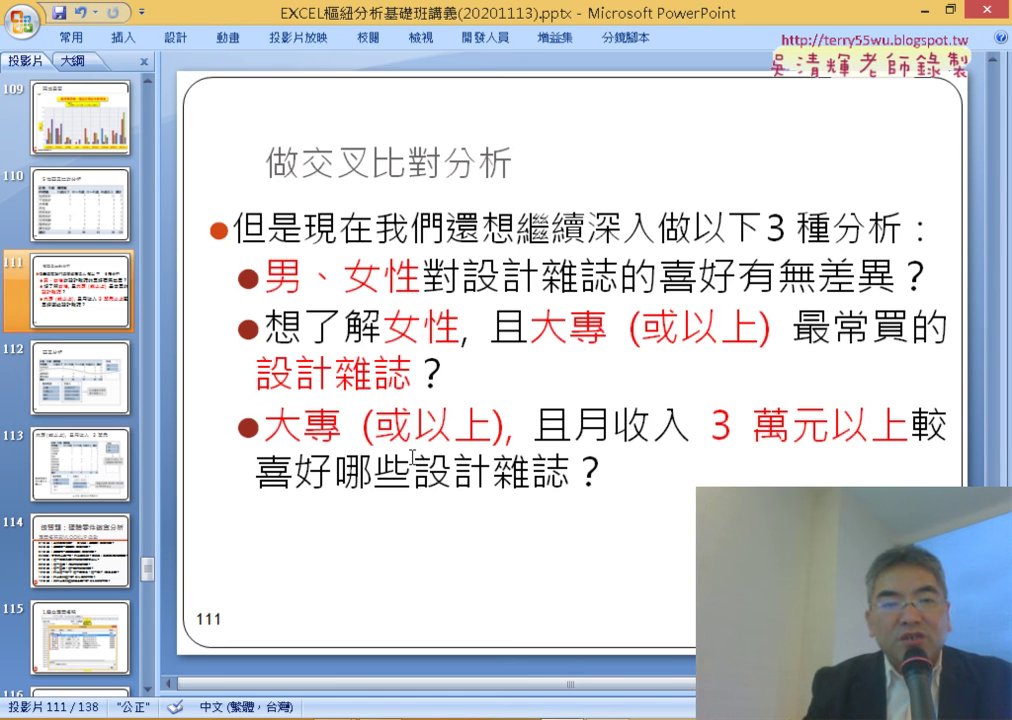
scroll(420, 443, "down", 1)
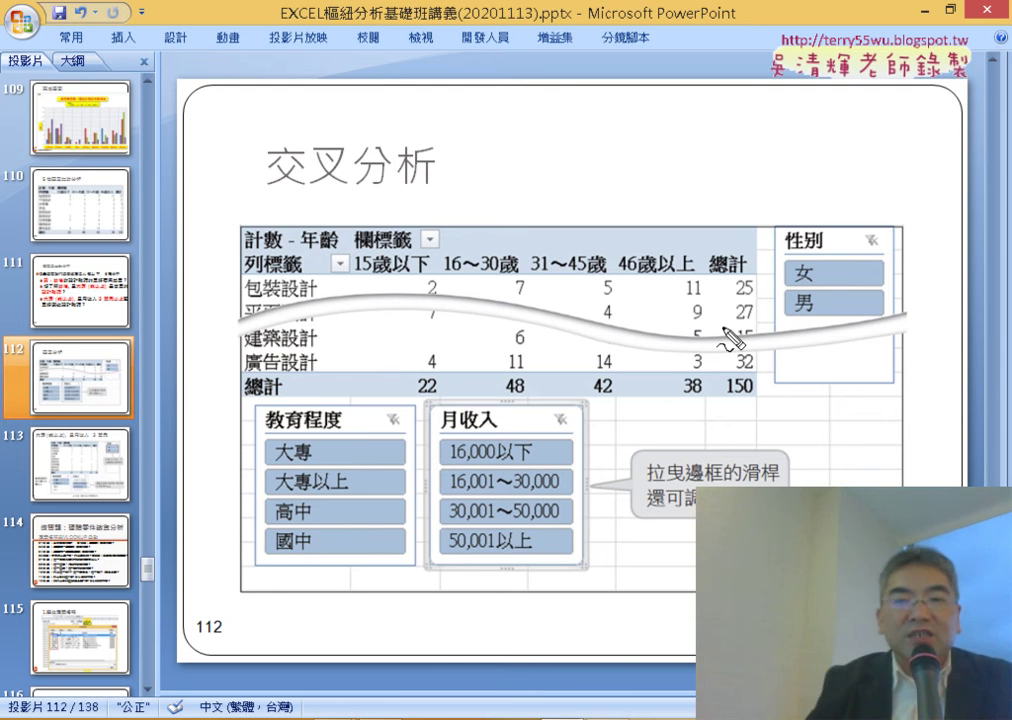
Circle the 性別, 月收入 and 教育程度 slicers with the pen, clear the ink, and return to Excel
left_click_drag(850, 410, 893, 337)
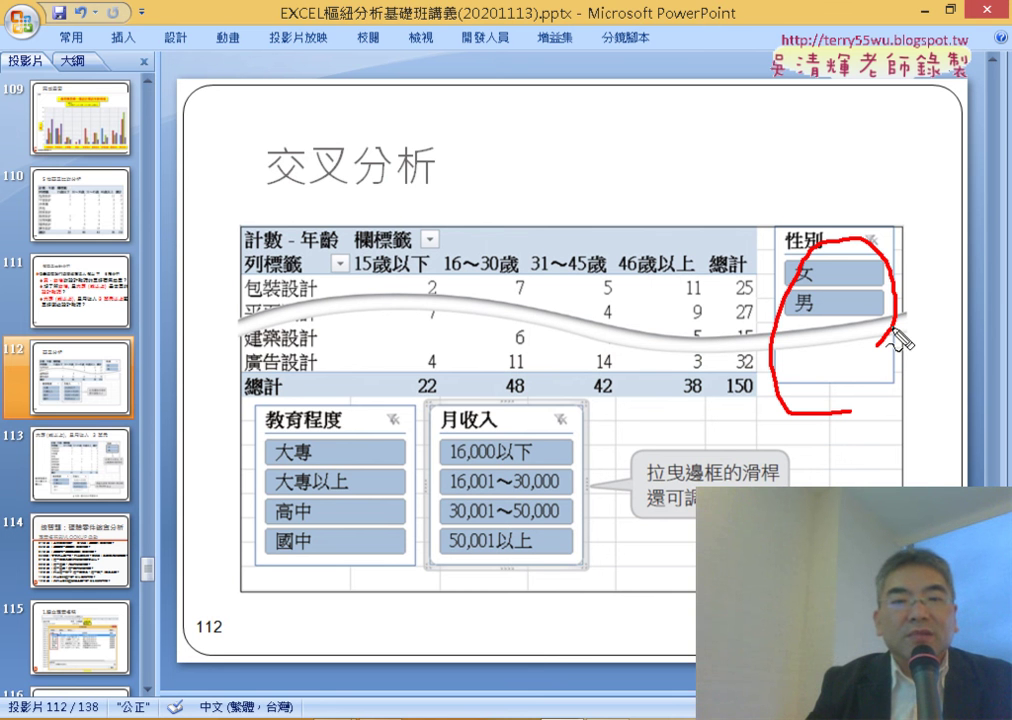
left_click_drag(480, 580, 548, 535)
mouse_move(350, 585)
left_mouse_down()
mouse_move(375, 505)
mouse_move(347, 542)
left_mouse_up()
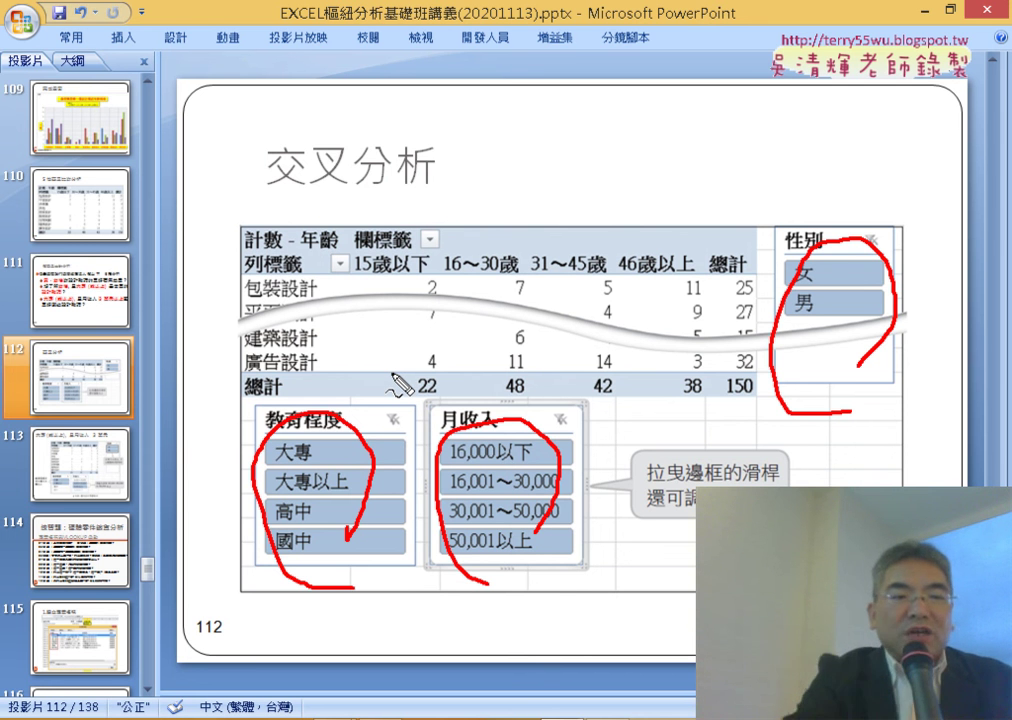
key("Escape")
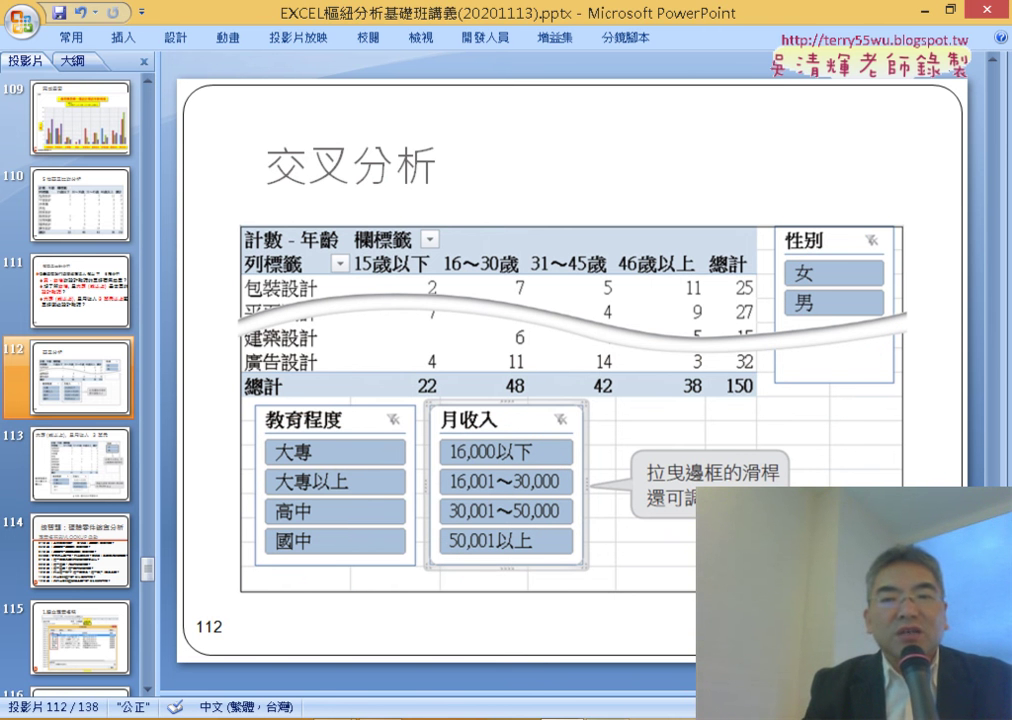
key("alt+Tab")
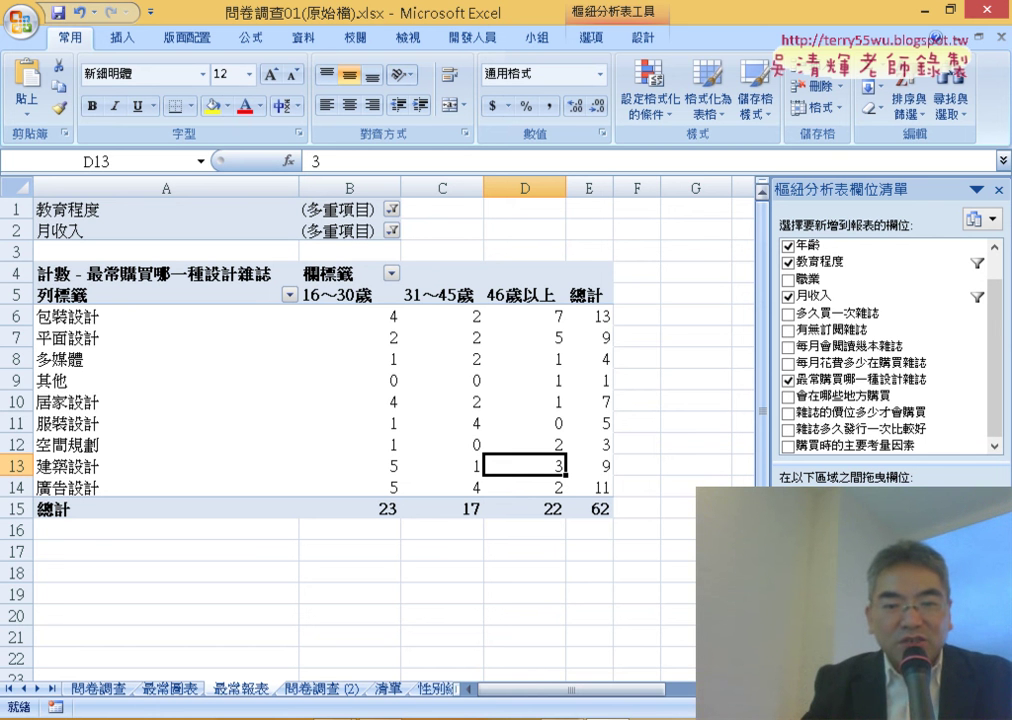
Scroll past slide 113 to slide 114, the 硬體零件銷貨分析 twelve-question exercise
left_click(587, 714)
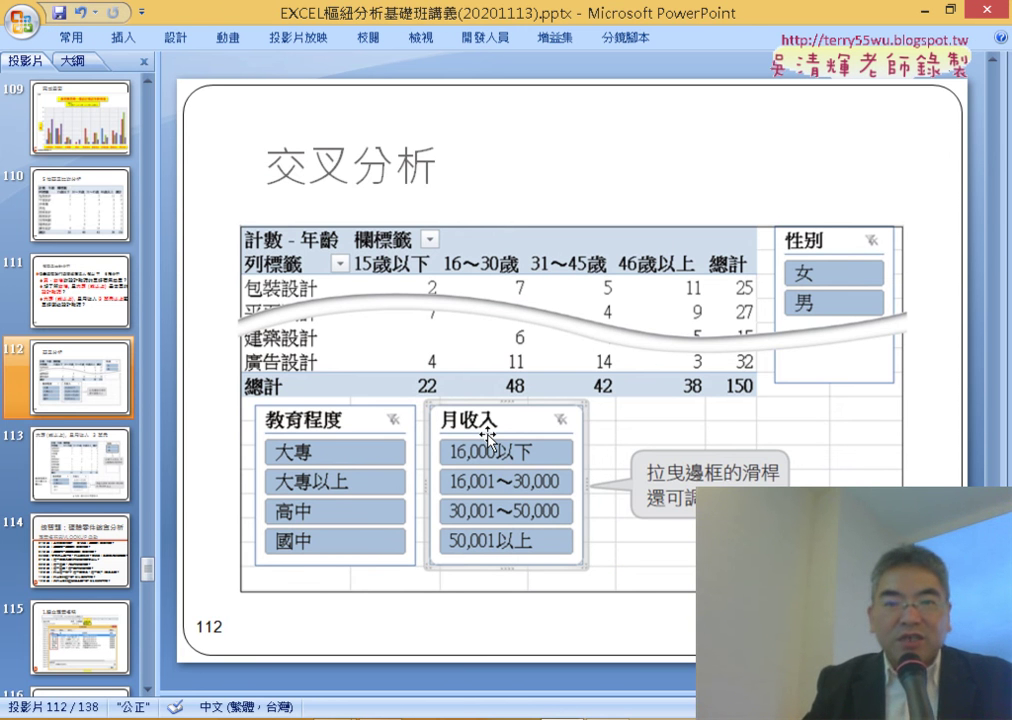
scroll(487, 436, "down", 1)
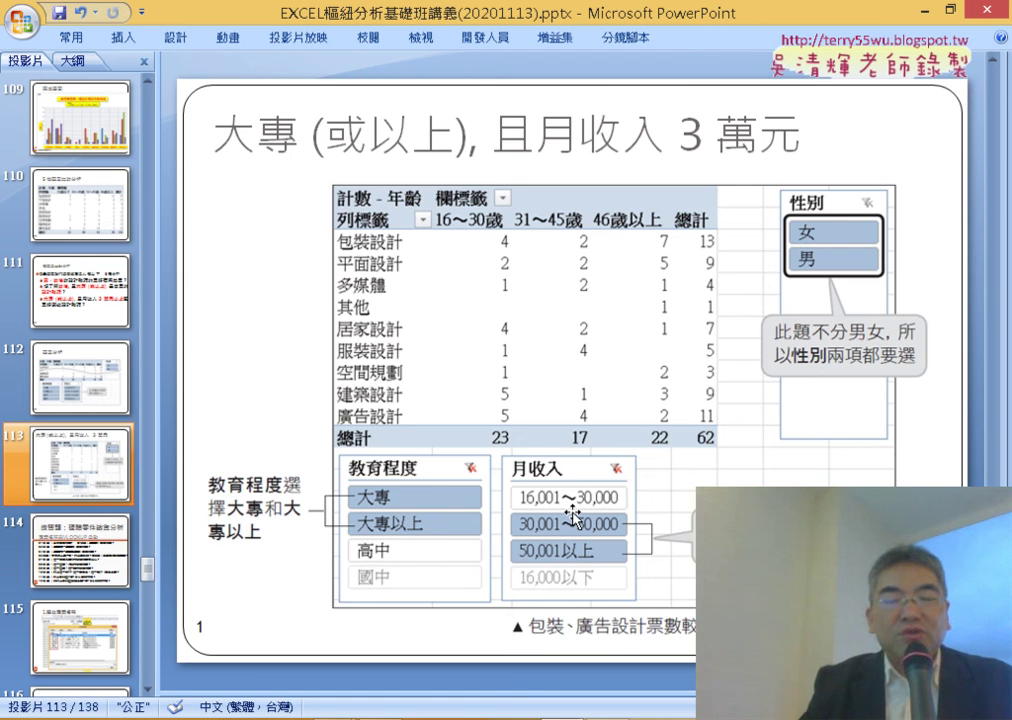
scroll(573, 515, "down", 1)
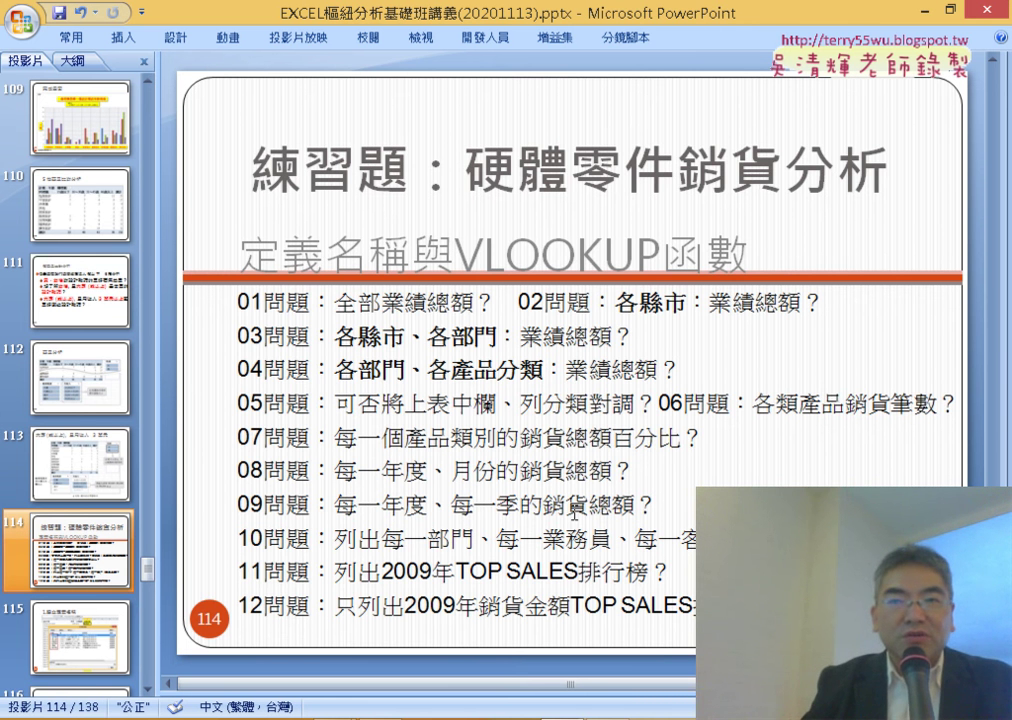
Compare the Excel pivot table with slide 114's VLOOKUP exercise questions, then scroll back to slide 113
left_click(731, 8)
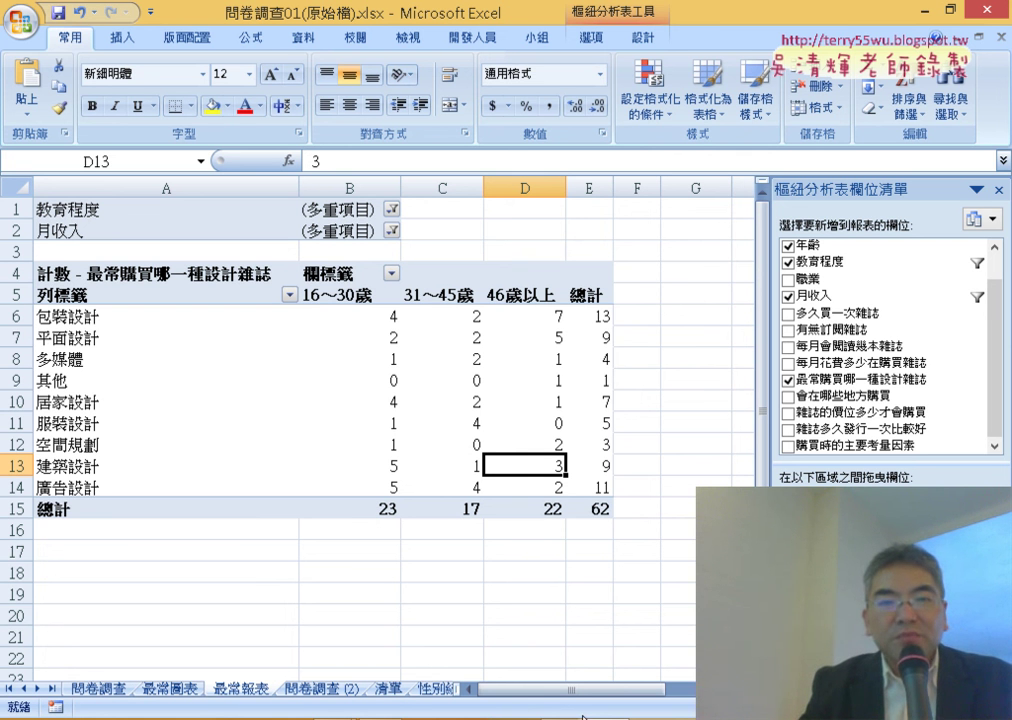
key("alt+Tab")
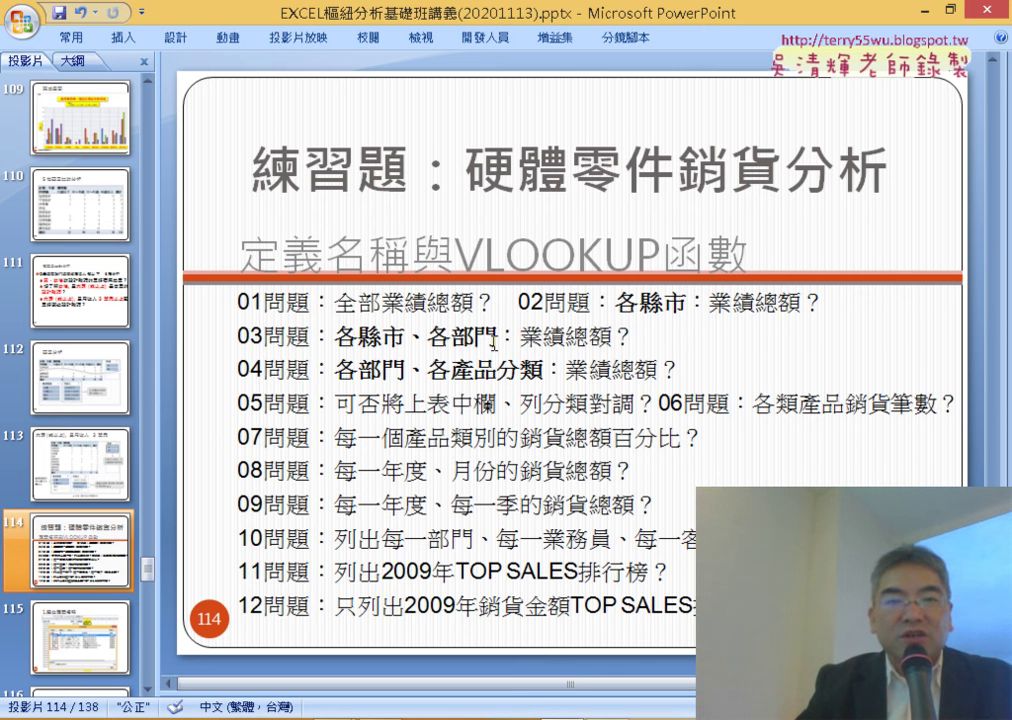
left_click_drag(463, 242, 754, 217)
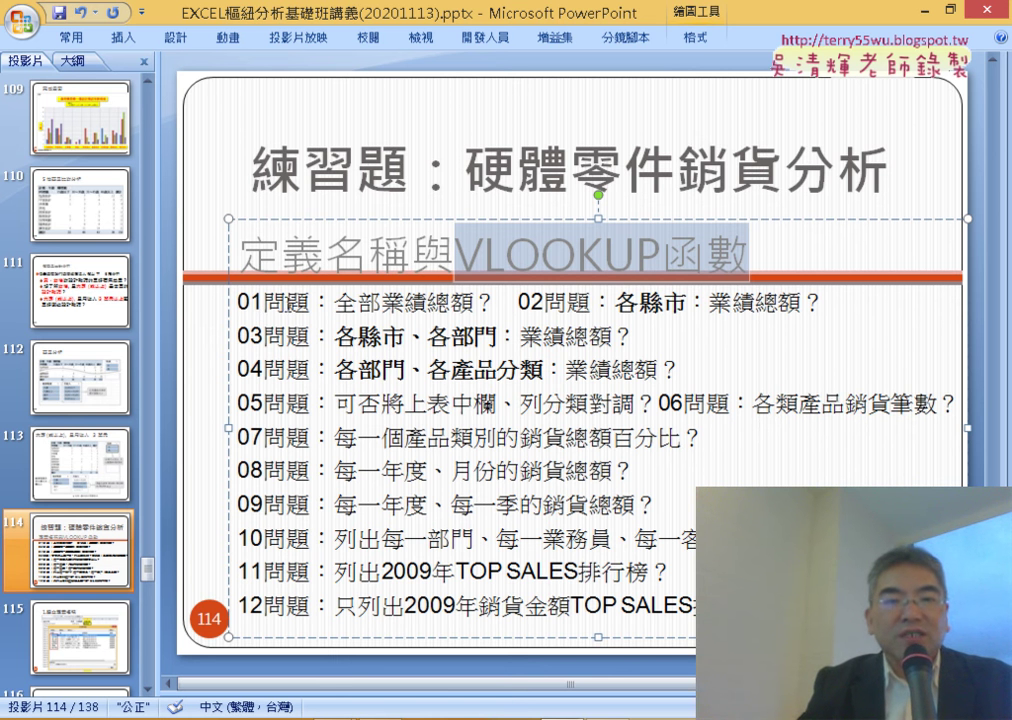
mouse_move(240, 300)
left_mouse_down()
mouse_move(812, 424)
mouse_move(760, 610)
left_mouse_up()
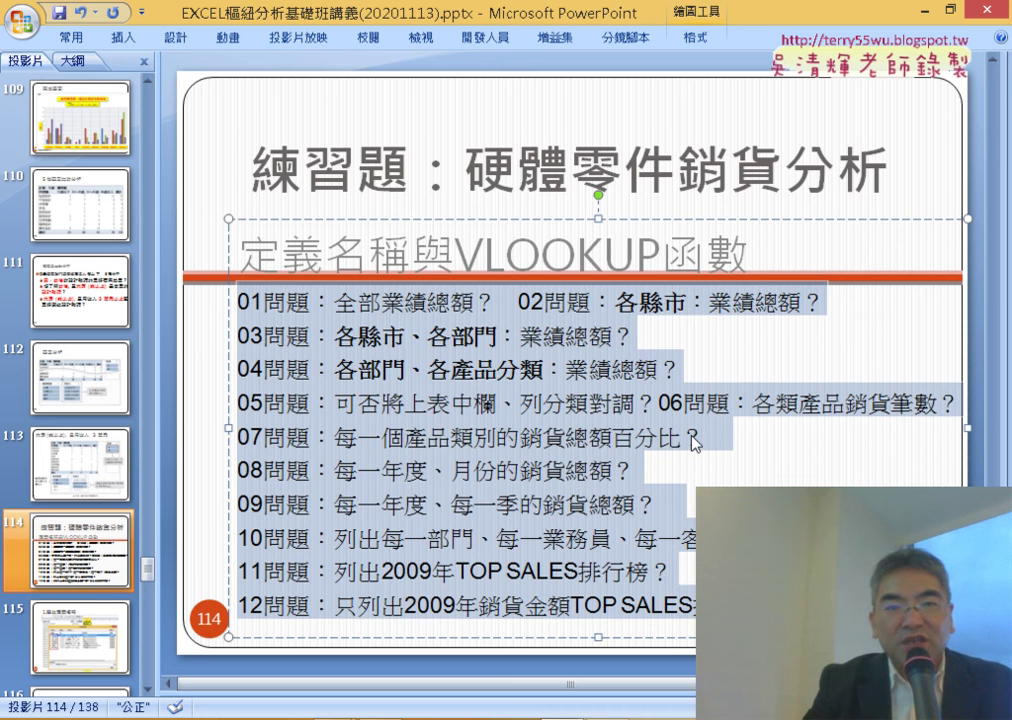
scroll(693, 444, "up", 1)
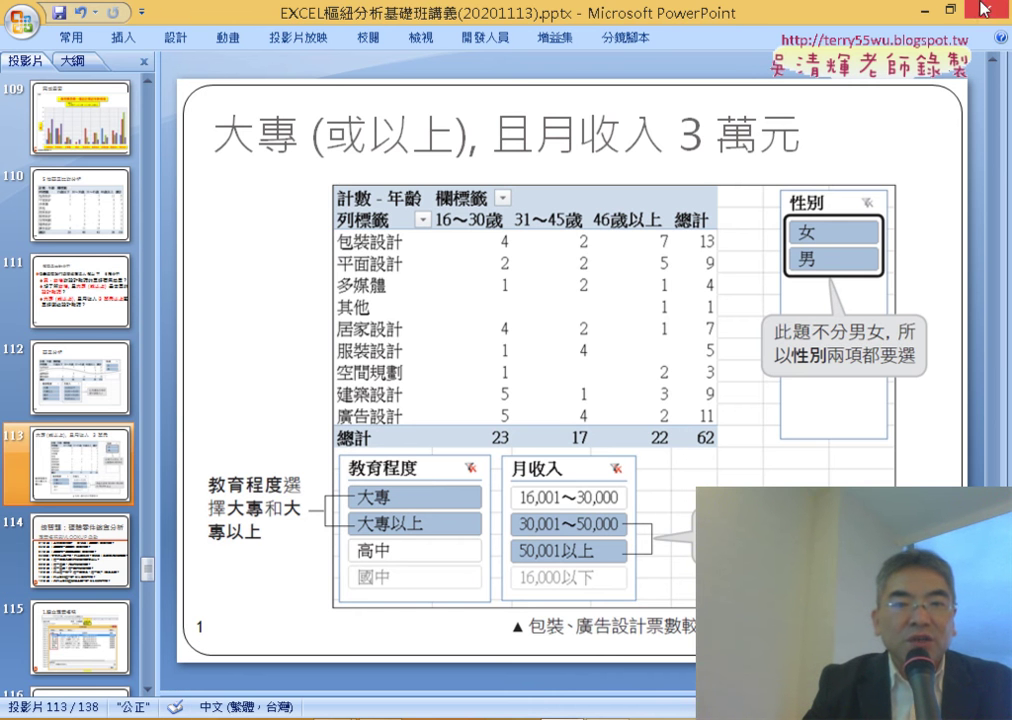
Open PC硬體零件銷貨系統分析(原始檔).xls from the sample files folder in File Explorer
key("alt+Tab")
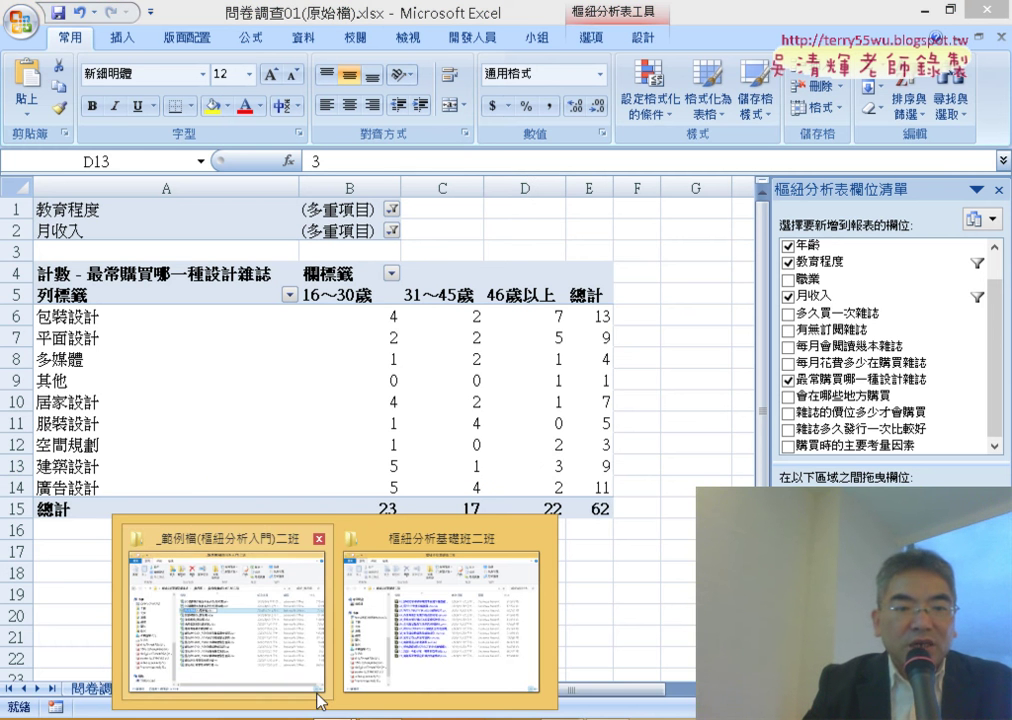
left_click(238, 641)
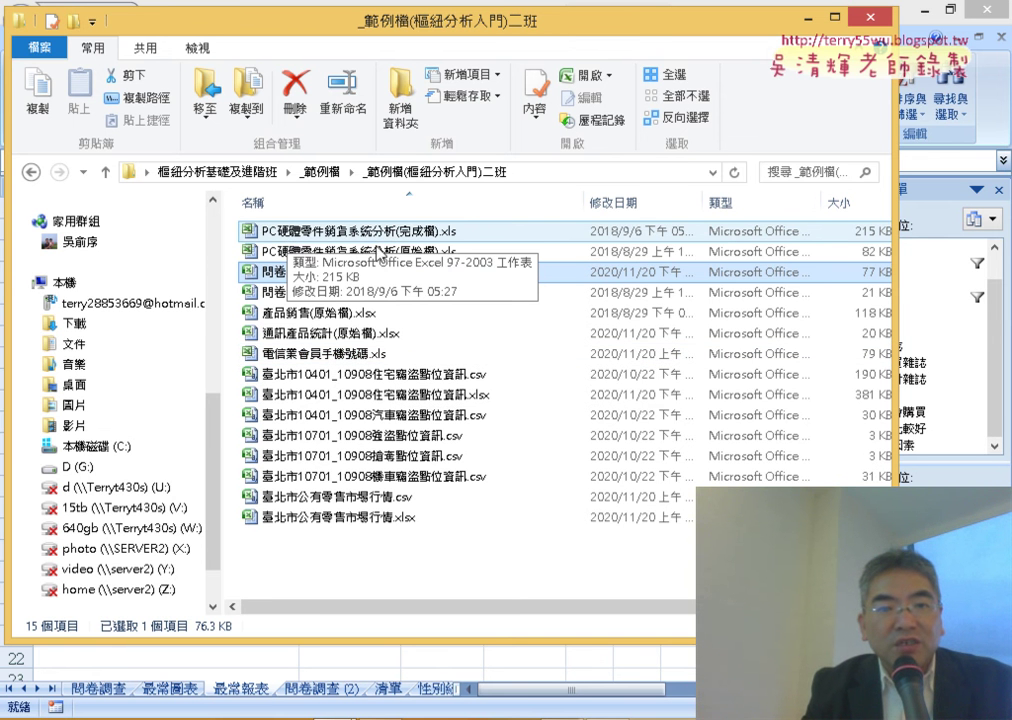
double_click(376, 253)
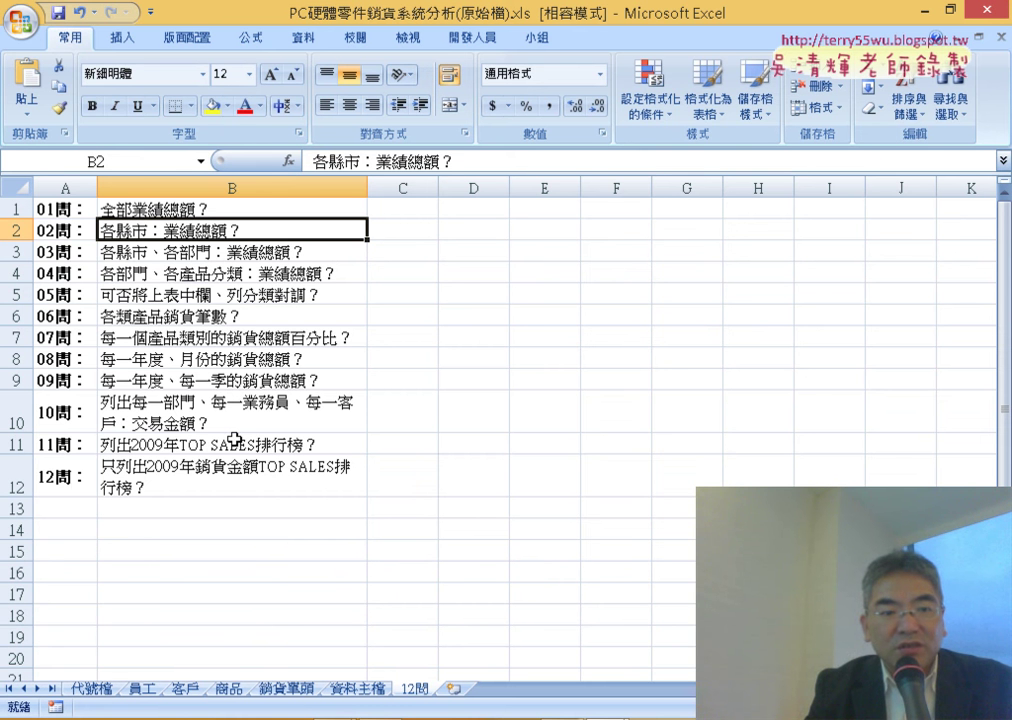
Compare the 代號檔 county and department code tables with the 員工 sheet
left_click(100, 689)
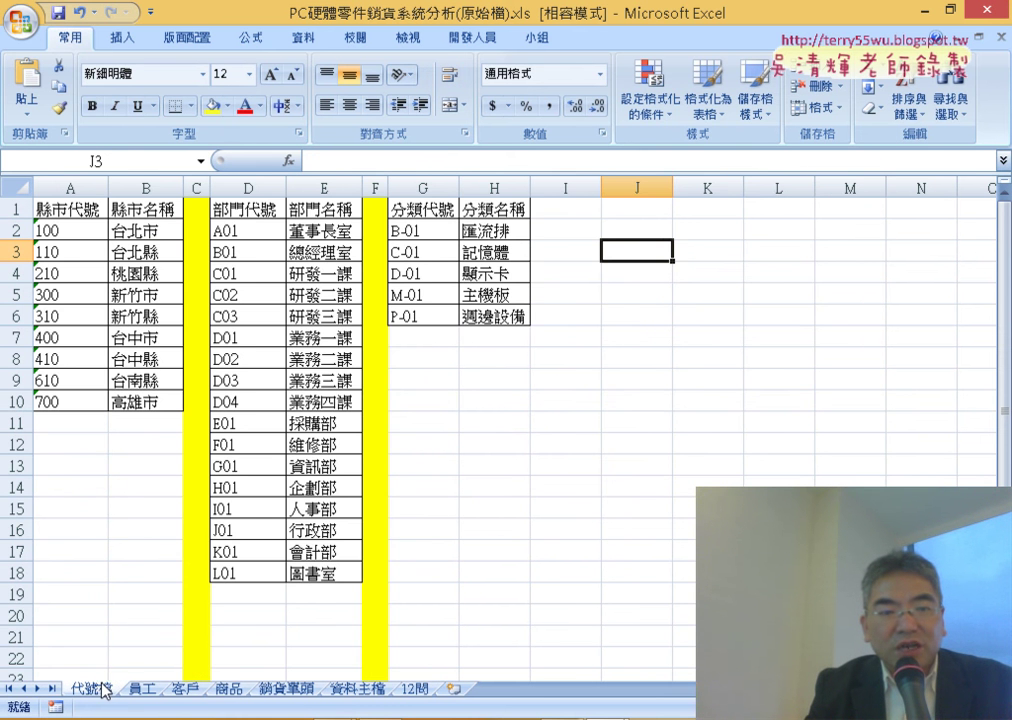
left_click(143, 690)
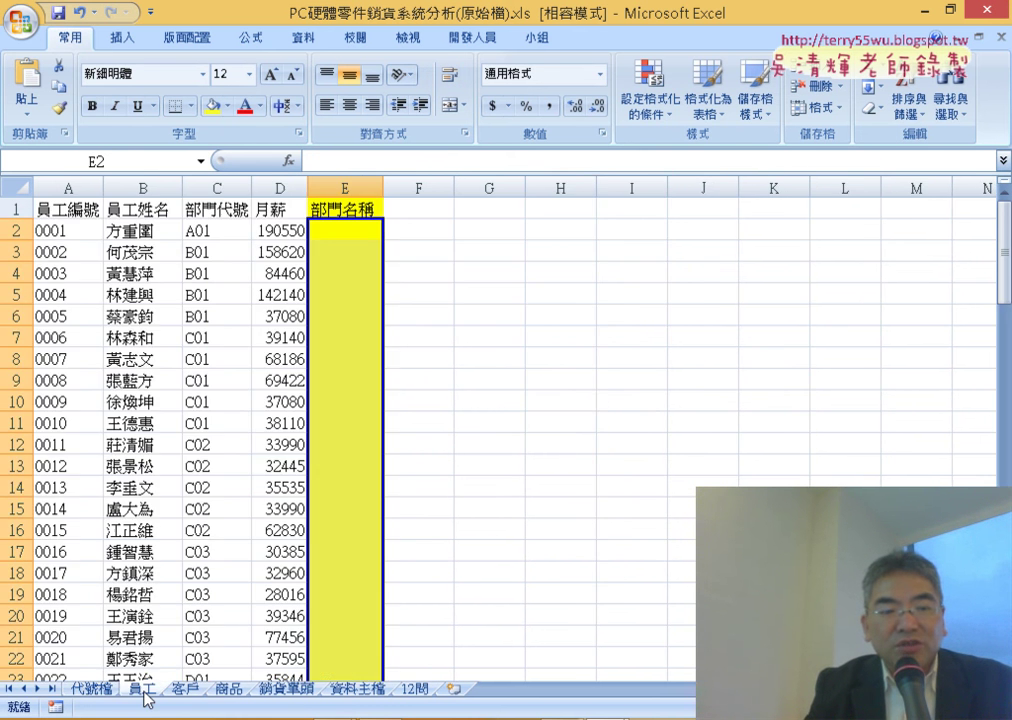
left_click(95, 690)
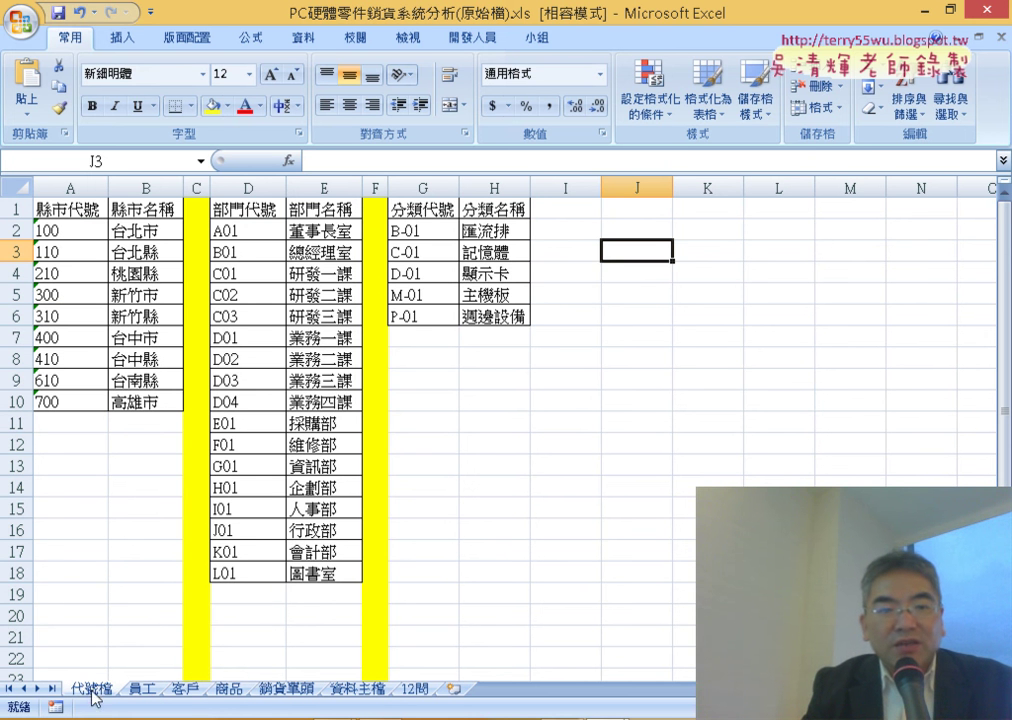
left_click(248, 186)
left_click(40, 187)
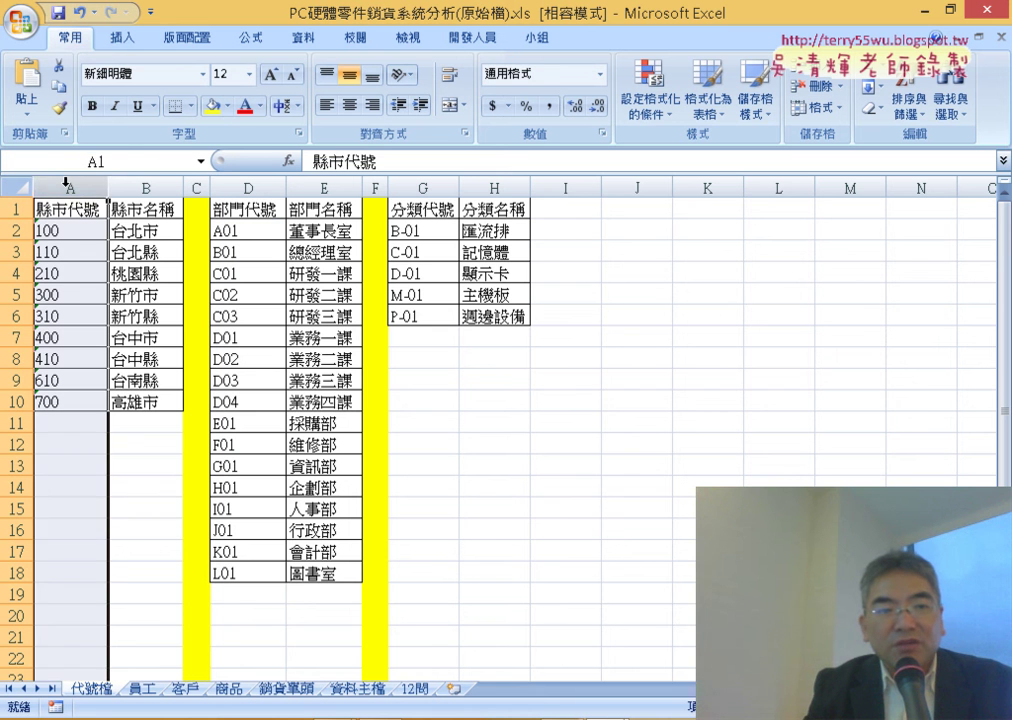
left_click(141, 186)
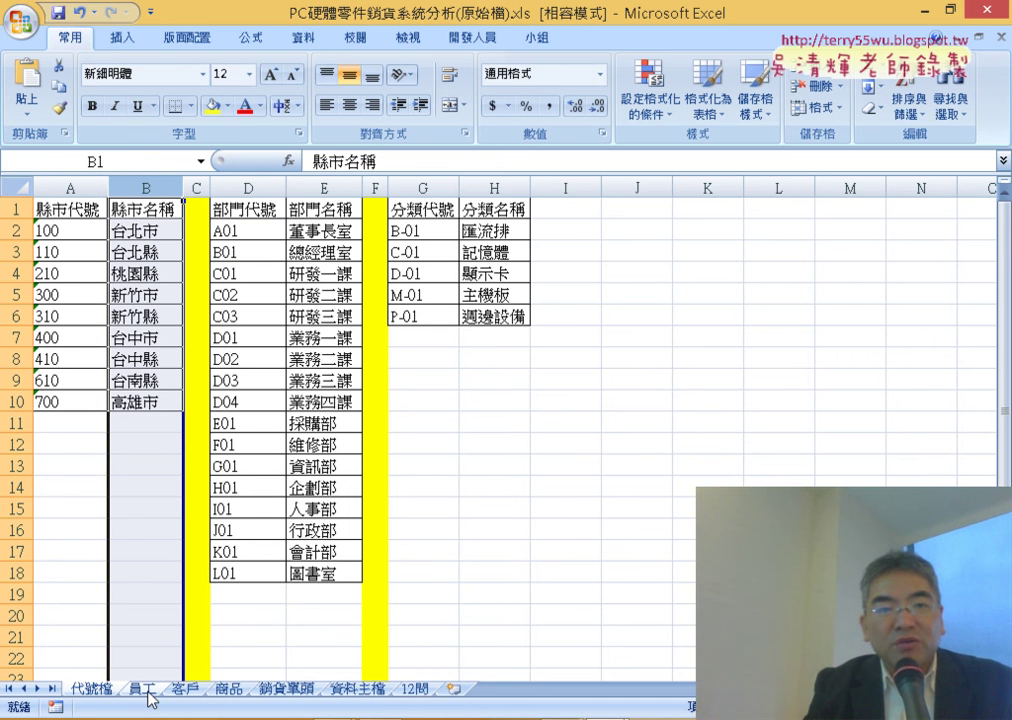
On the 員工 sheet, select E2, the first empty 部門名稱 cell
left_click(143, 689)
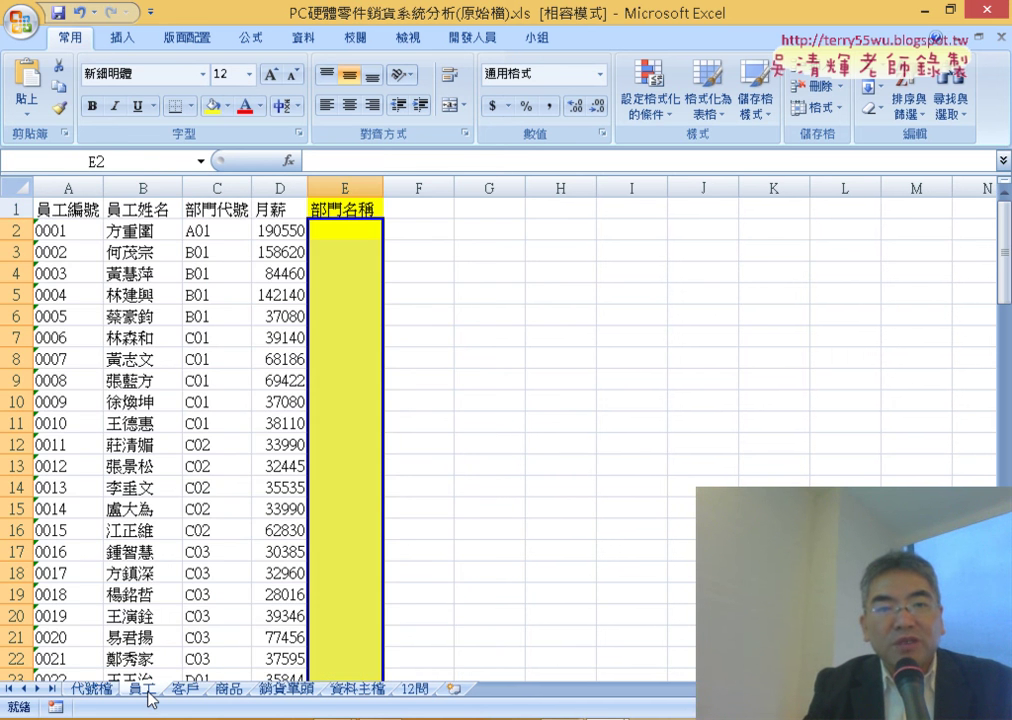
left_click(336, 186)
left_click(357, 229)
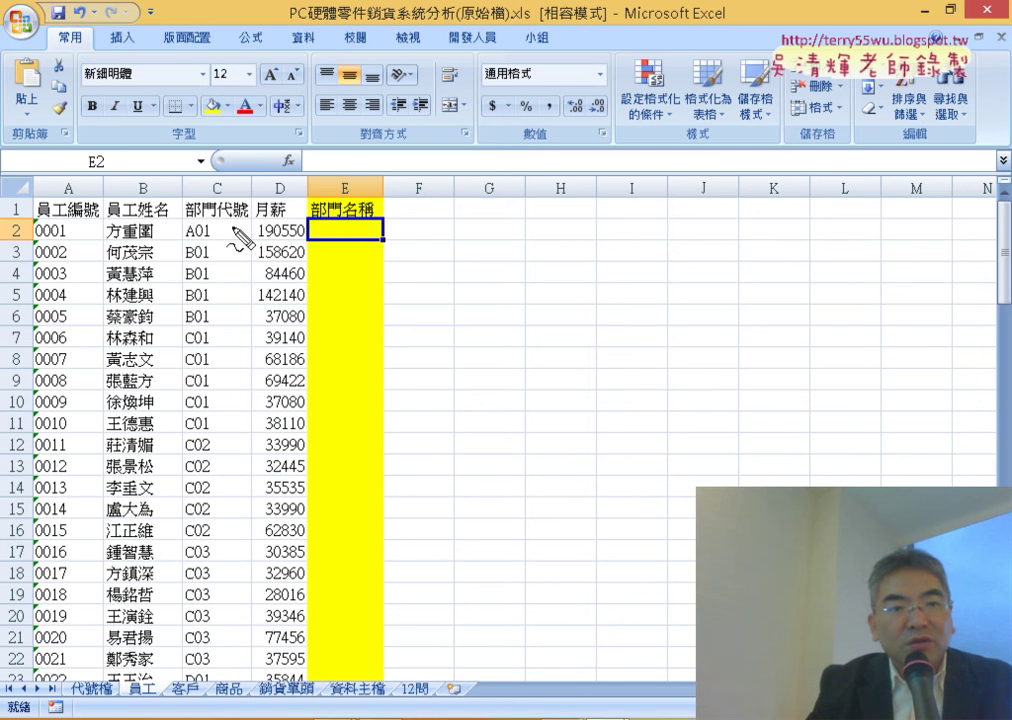
Annotate the 員工 department columns, clear the mark, and return to 代號檔
mouse_move(245, 212)
left_mouse_down()
mouse_move(172, 188)
mouse_move(210, 250)
mouse_move(388, 153)
mouse_move(370, 228)
left_mouse_up()
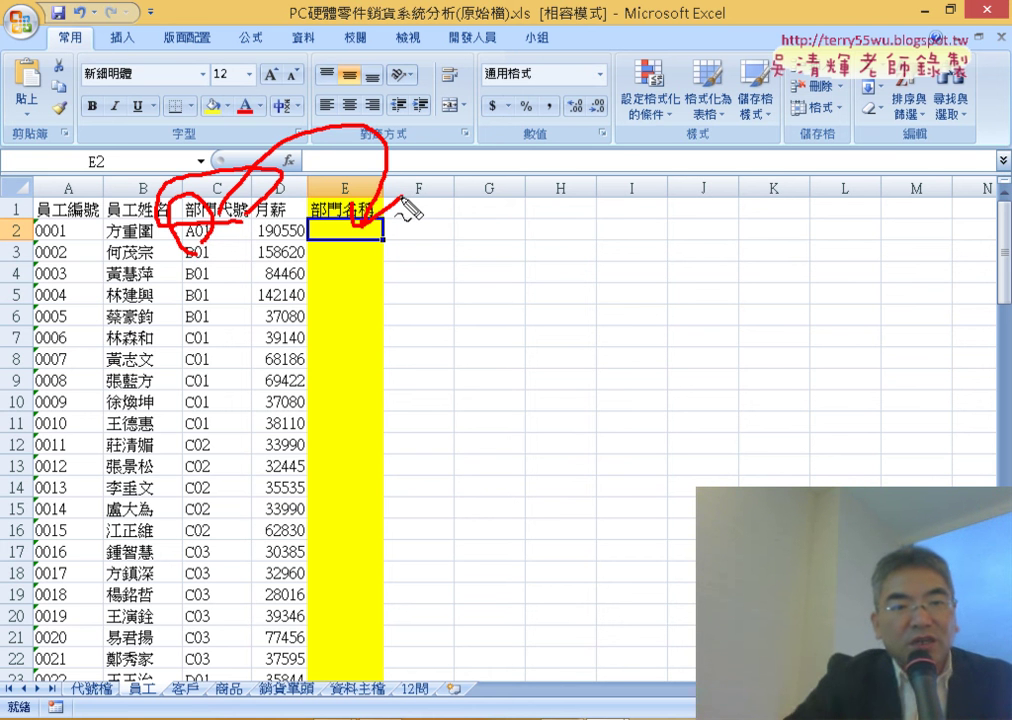
key("Escape")
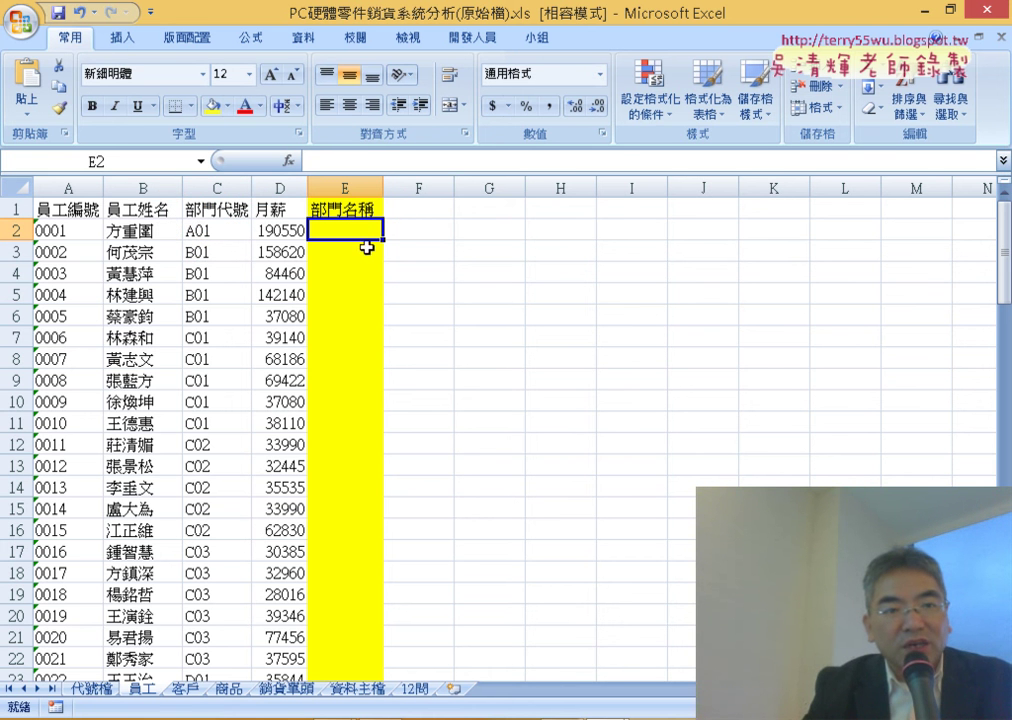
left_click(98, 690)
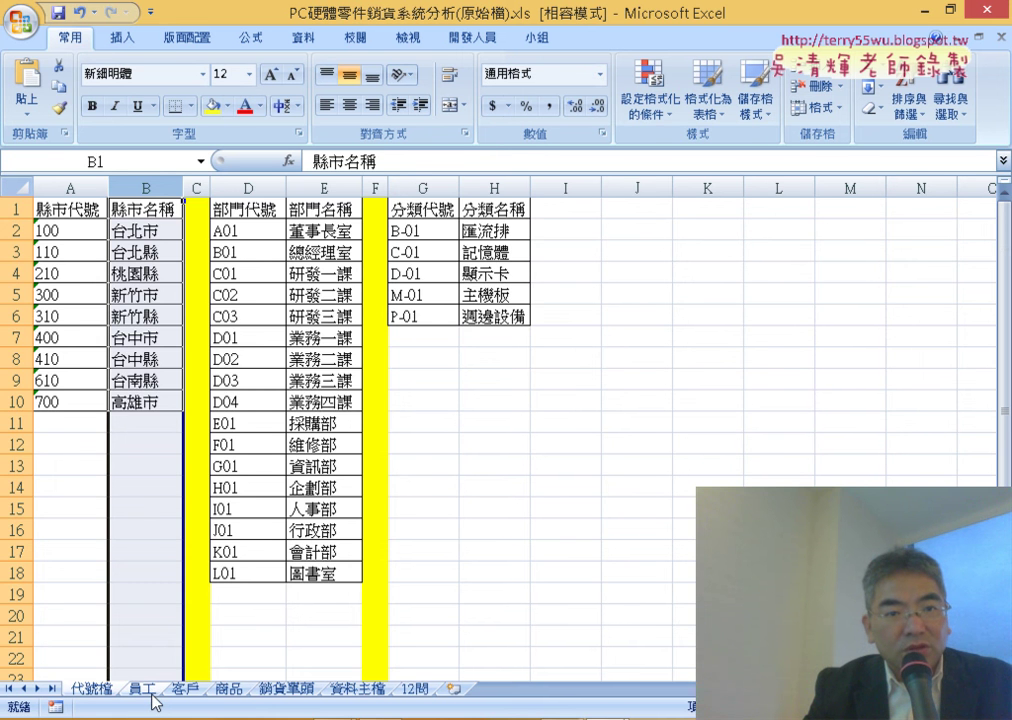
Check department code A01 on 員工, then select the 代號檔 department table D2:E18
left_click(143, 689)
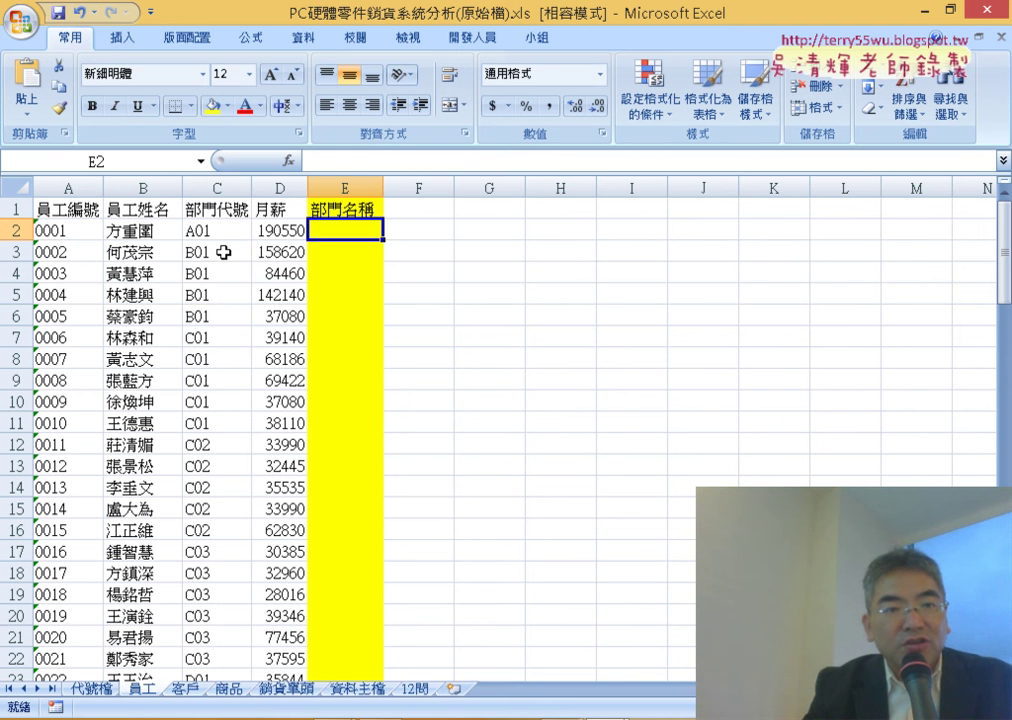
left_click(212, 230)
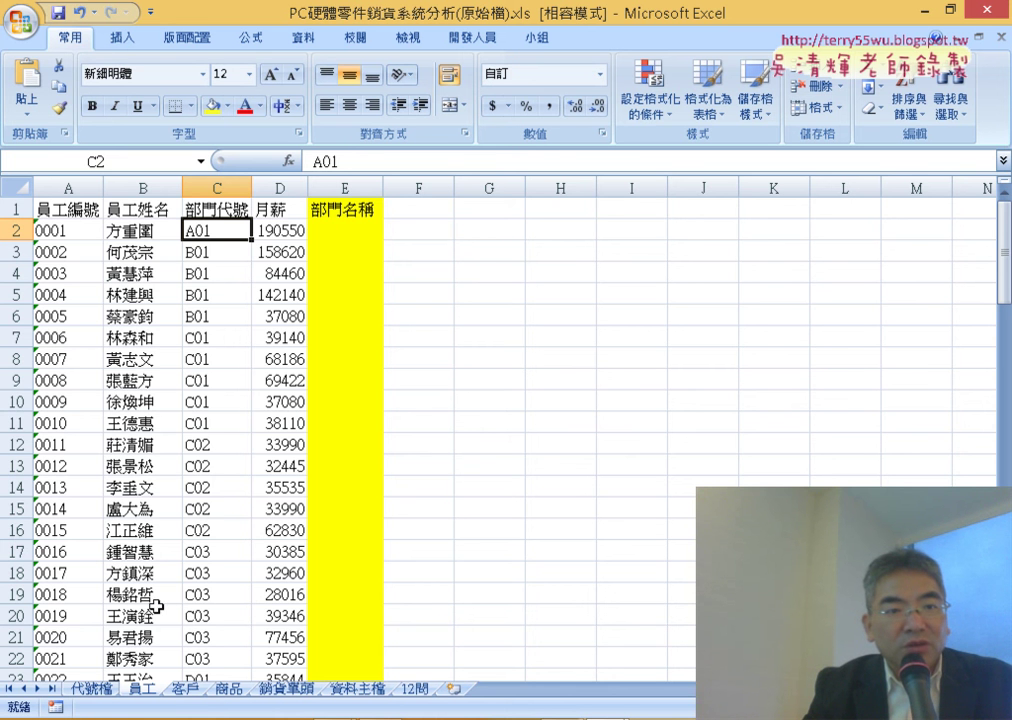
left_click(95, 689)
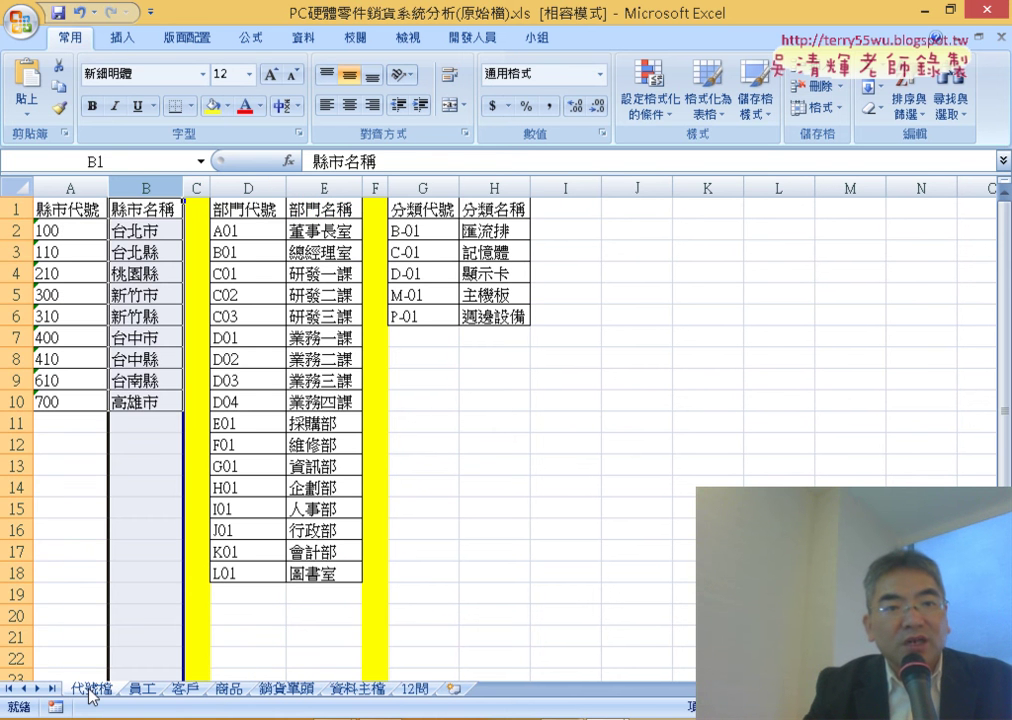
left_click(237, 189)
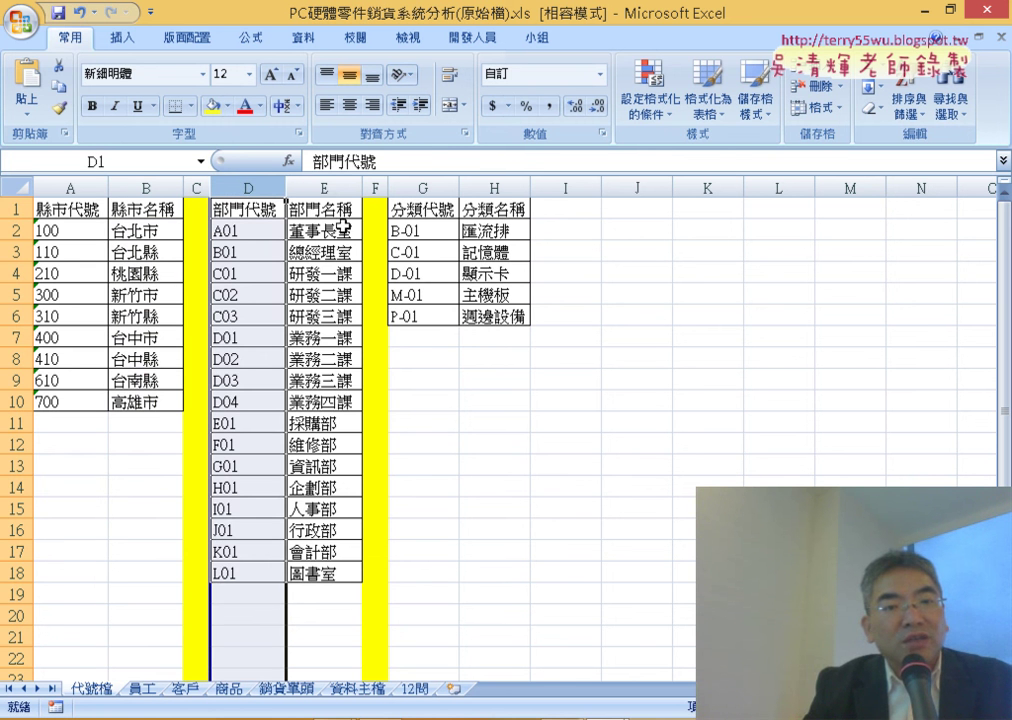
left_click(336, 188)
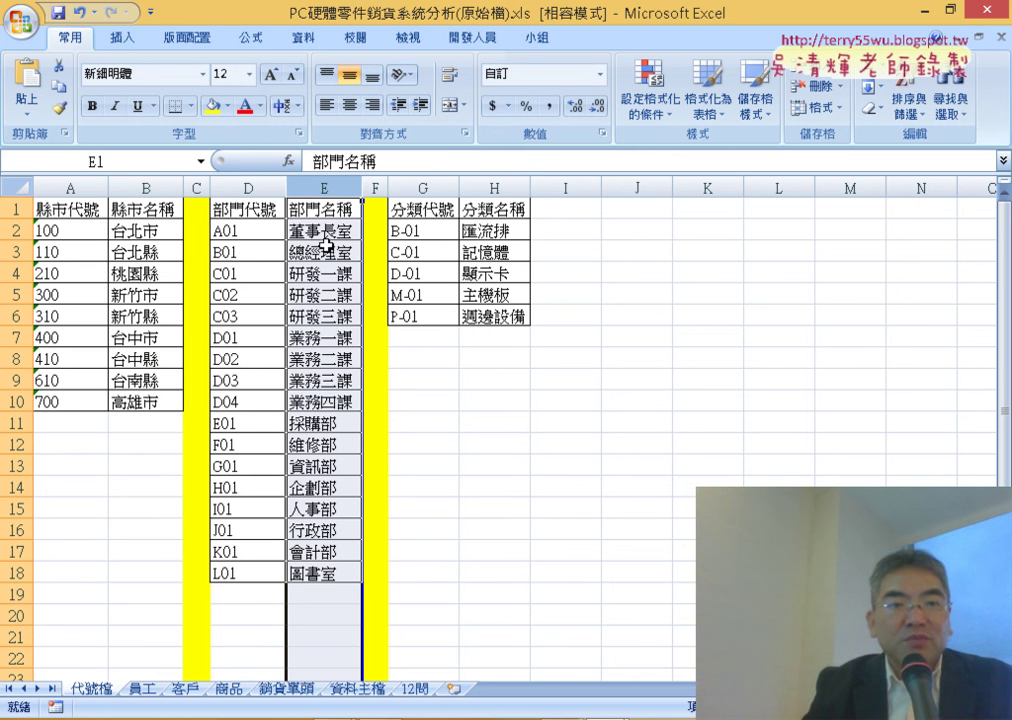
mouse_move(240, 230)
left_mouse_down()
mouse_move(264, 233)
mouse_move(296, 380)
mouse_move(318, 530)
mouse_move(306, 567)
left_mouse_up()
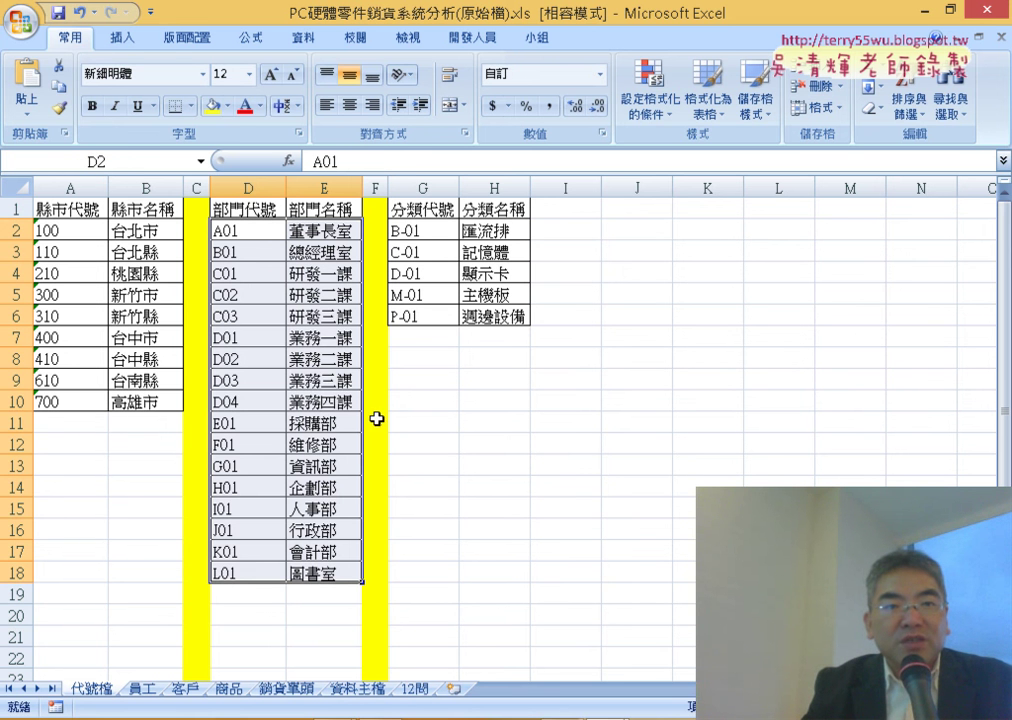
Review the Name Manager's defined names, reselect D2:E18, and go to the Name Box
left_click(250, 37)
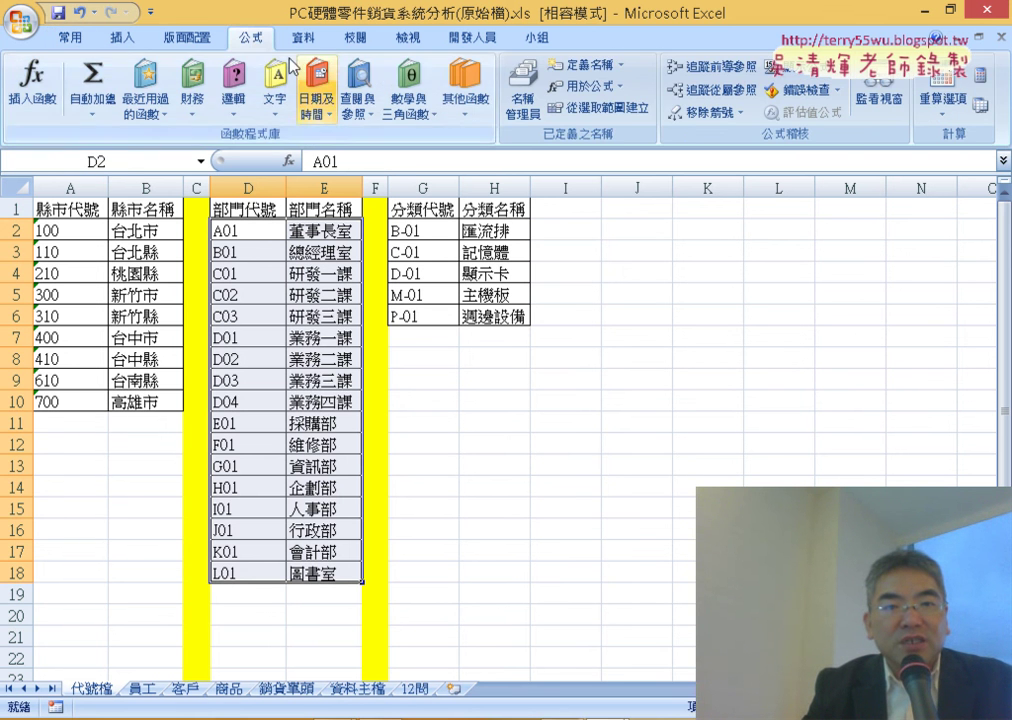
left_click(527, 92)
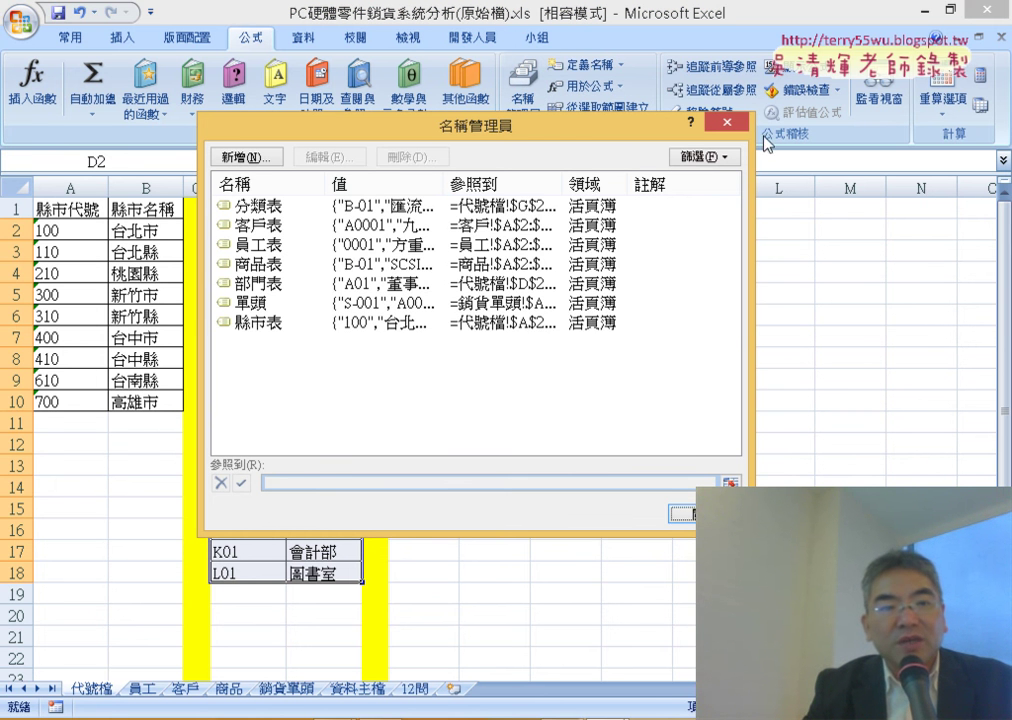
left_click(732, 123)
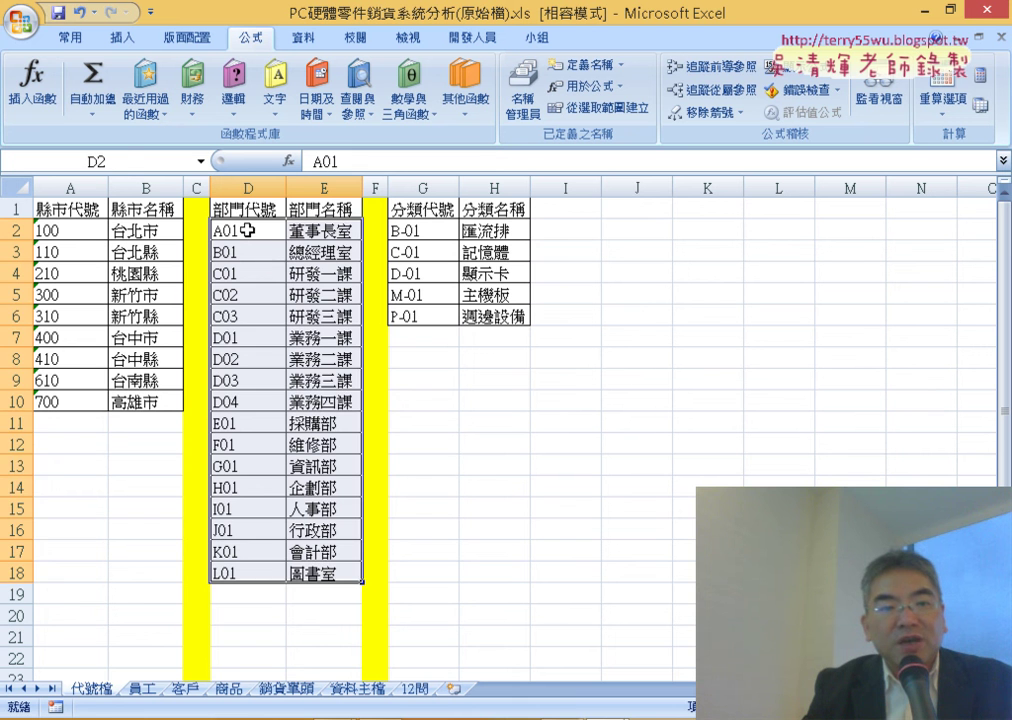
left_click_drag(246, 230, 340, 572)
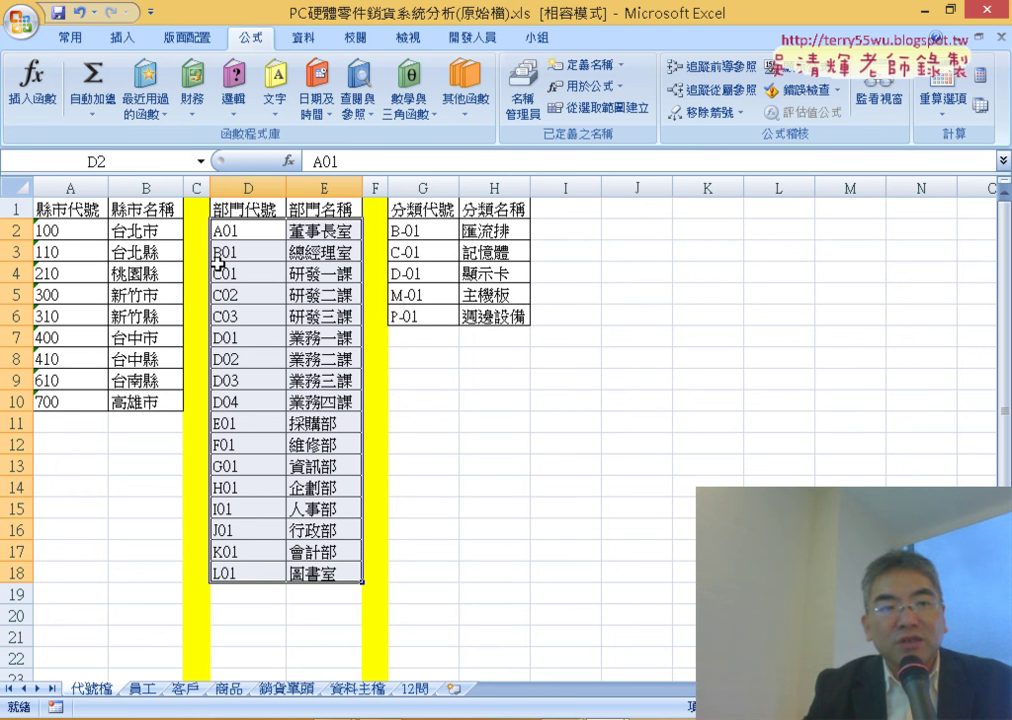
left_click(127, 161)
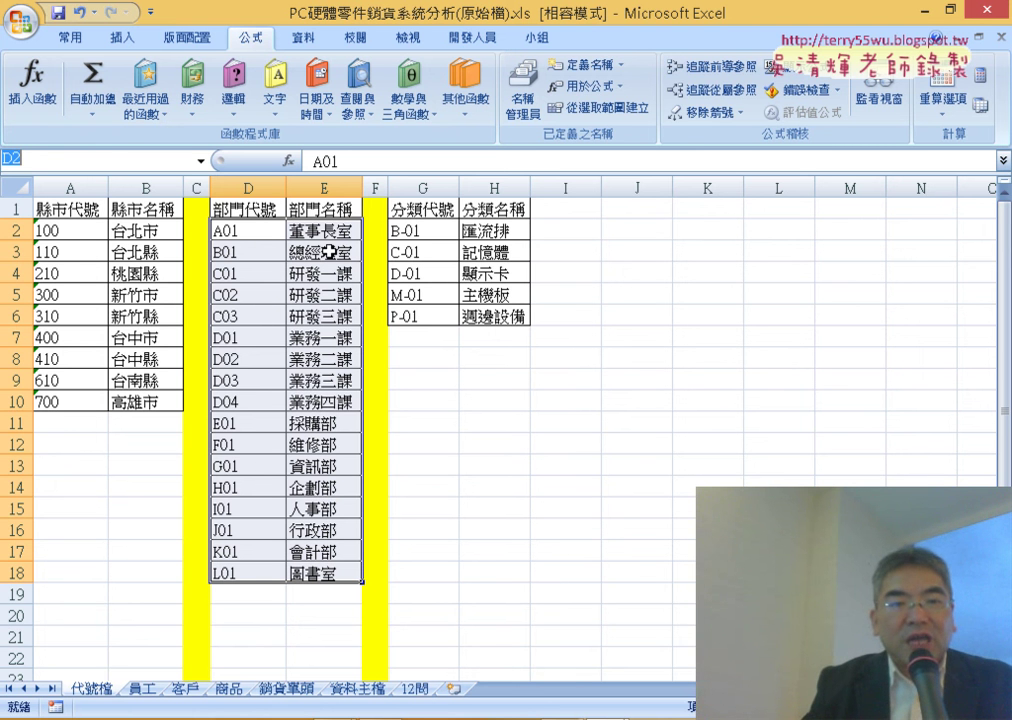
Check the empty 部門名稱 column on 員工 and the county code 400 beside 客戶's empty E2
left_click(142, 688)
left_click(350, 194)
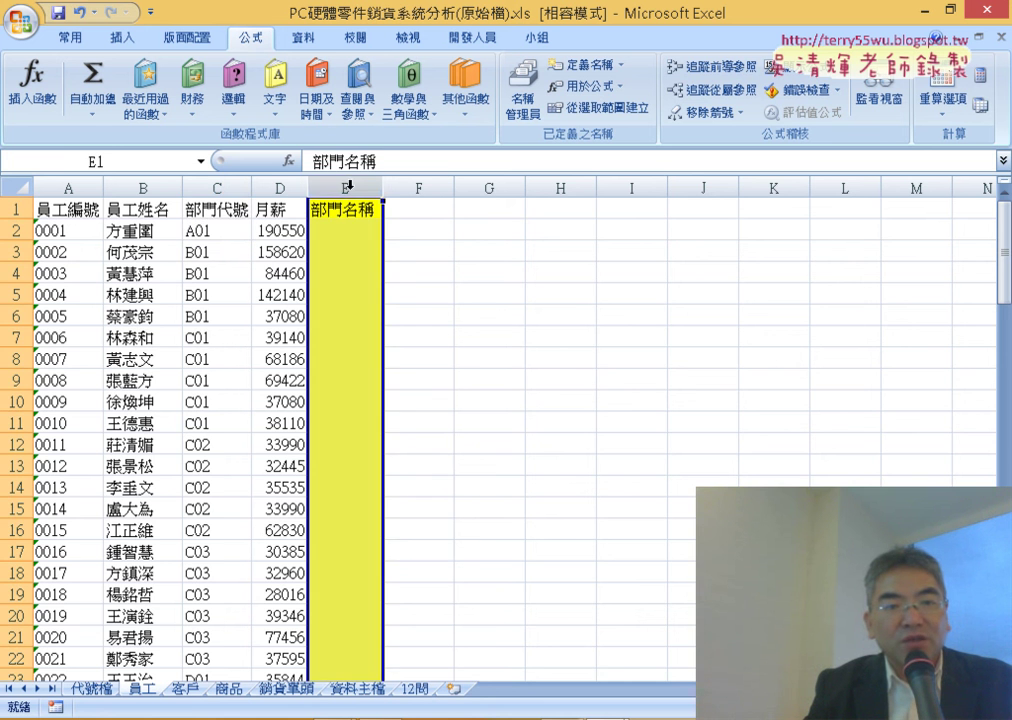
left_click(186, 689)
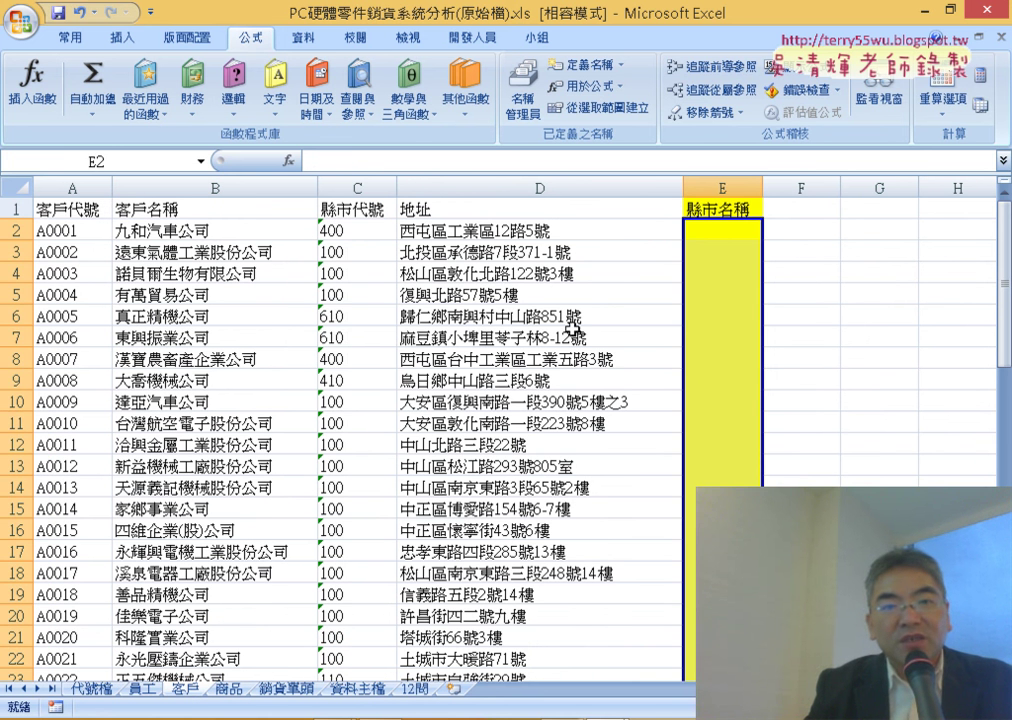
left_click(720, 231)
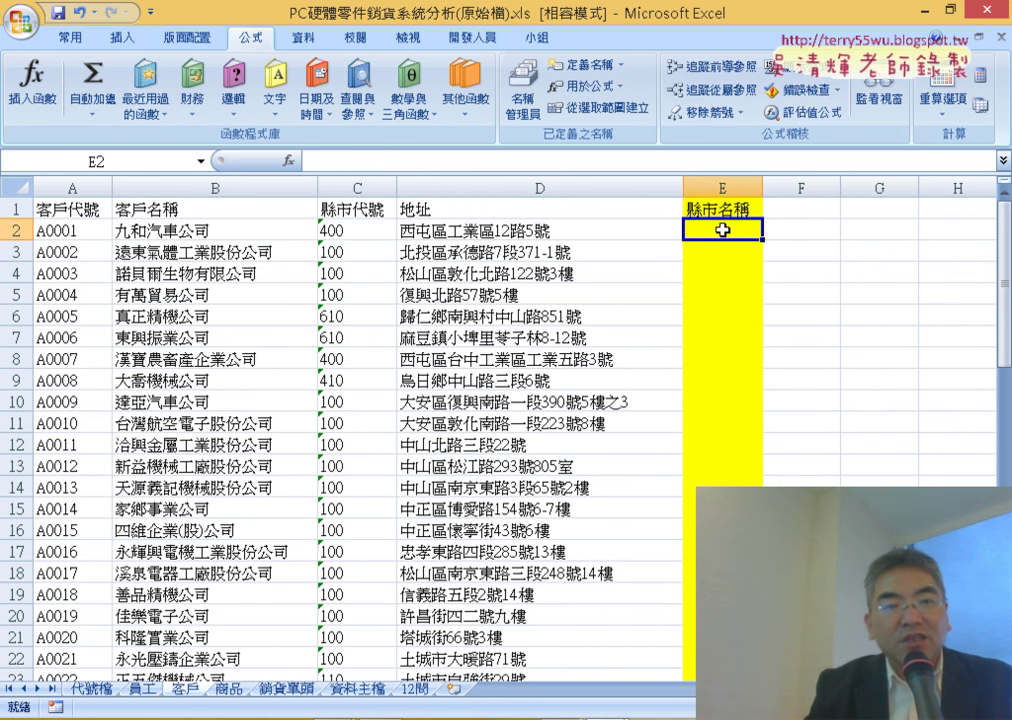
left_click(373, 231)
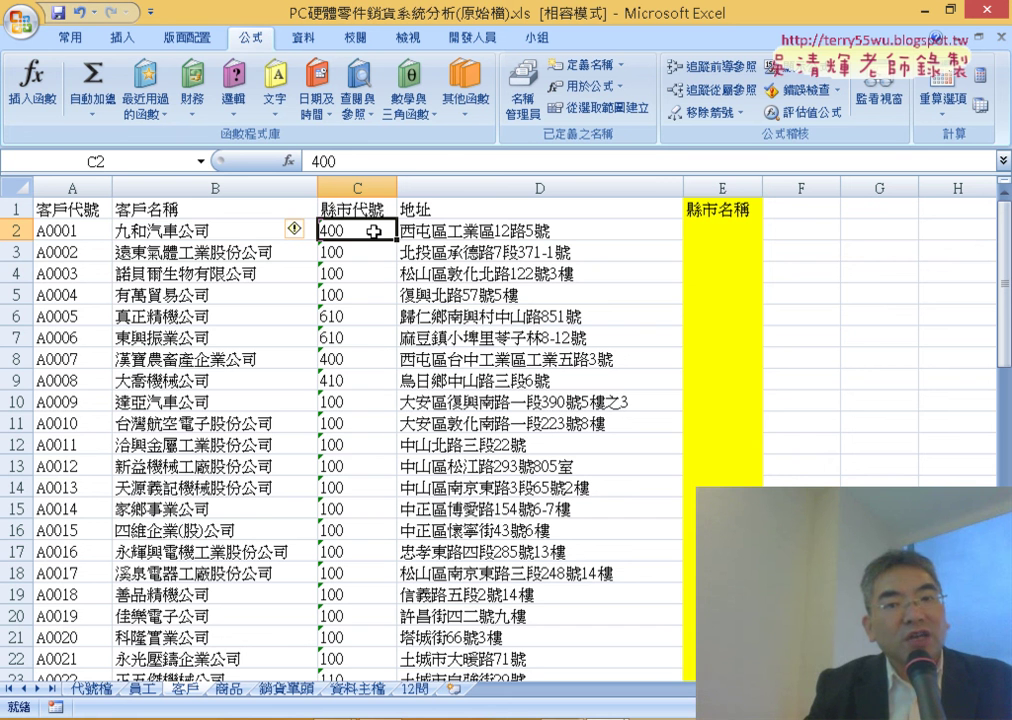
key("Right")
key("Right")
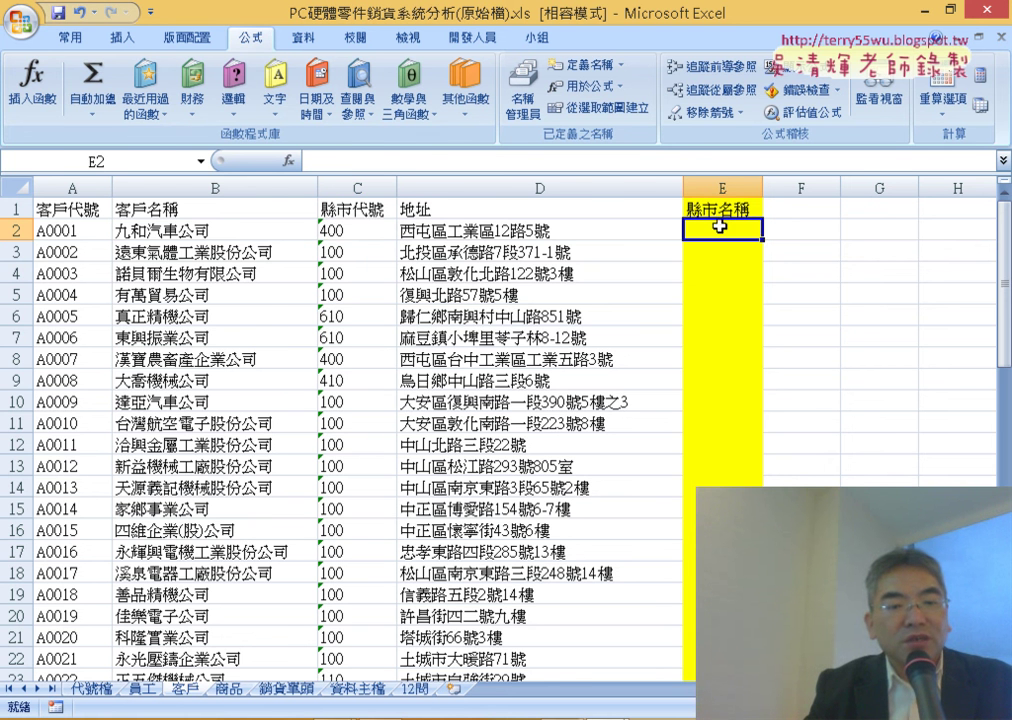
Check category code B-01 beside 商品's empty 分類名稱 cell, then go to 銷貨單頭
left_click(233, 689)
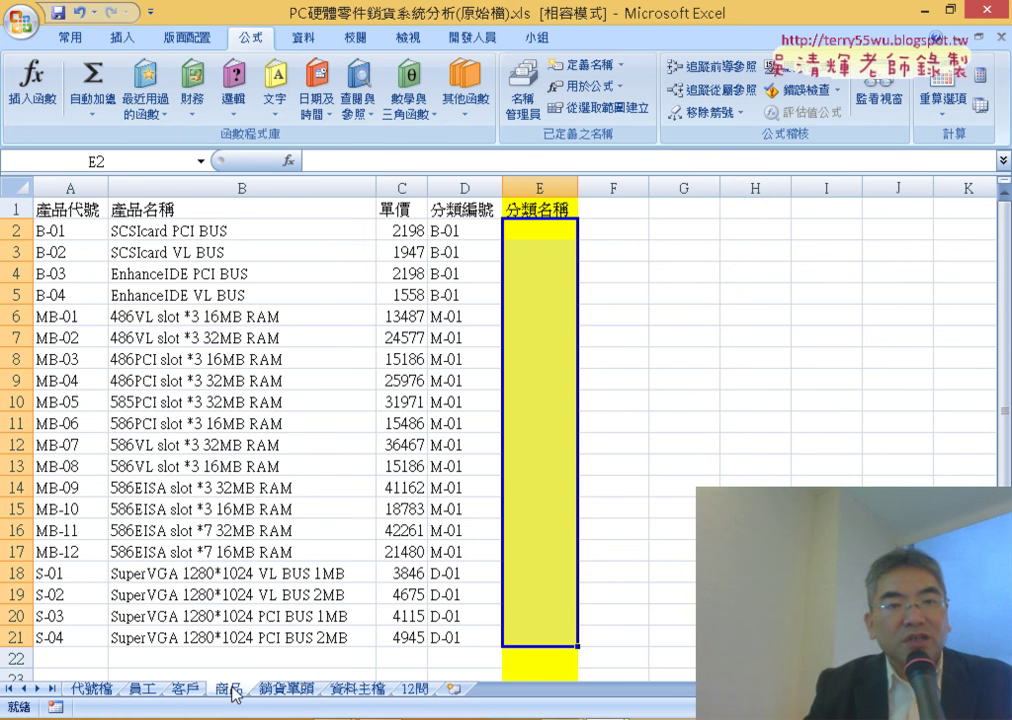
left_click(540, 230)
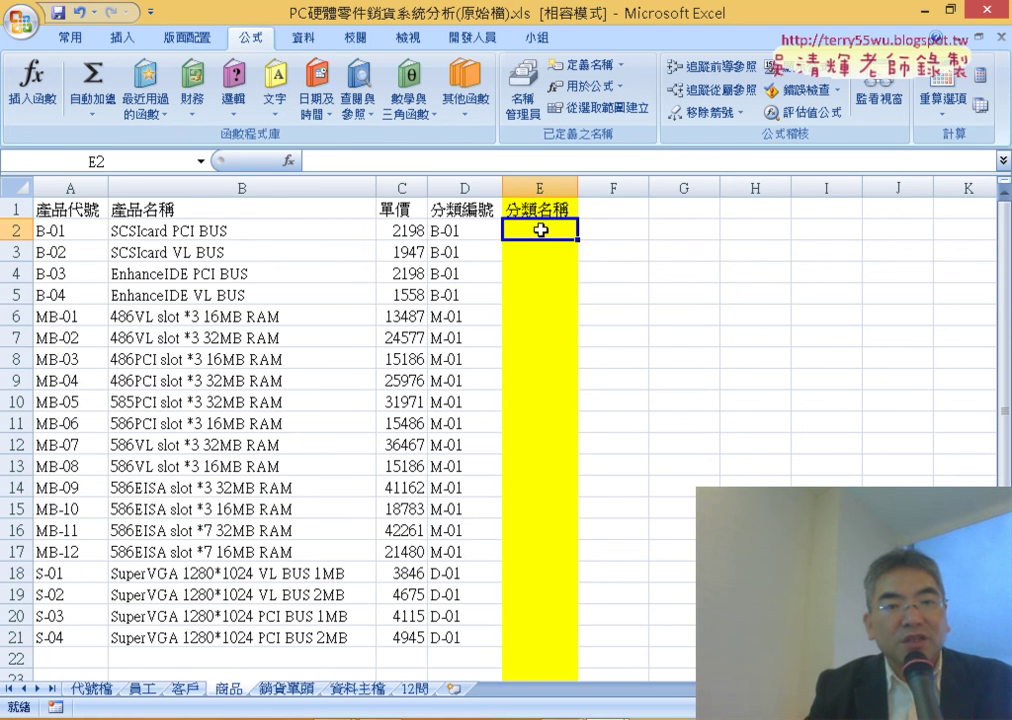
left_click(467, 232)
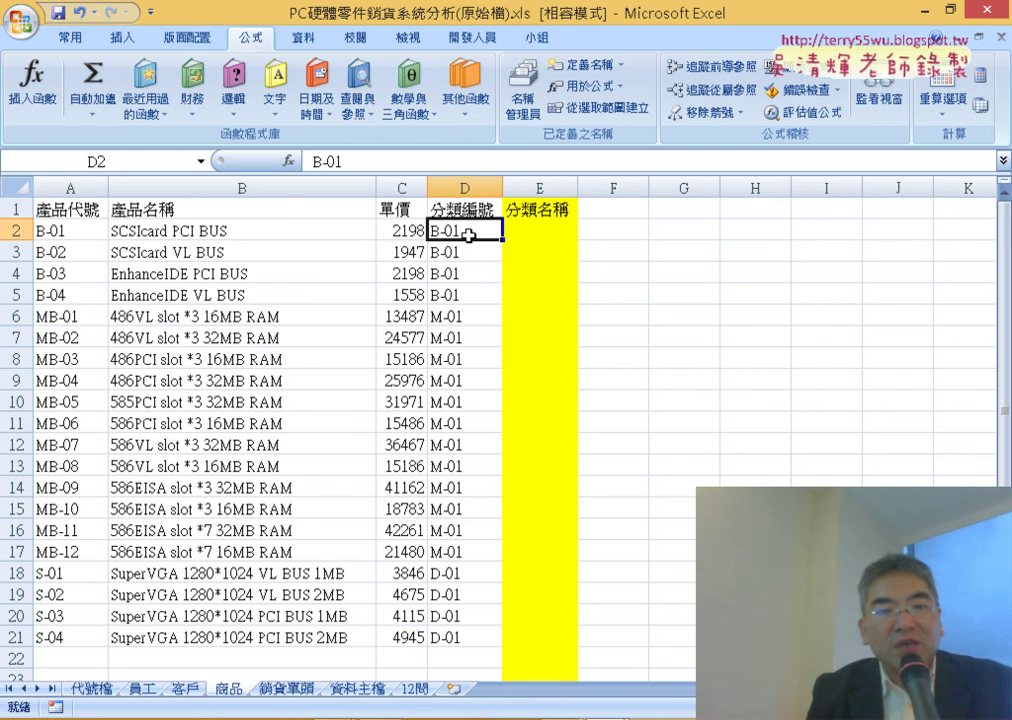
left_click(545, 231)
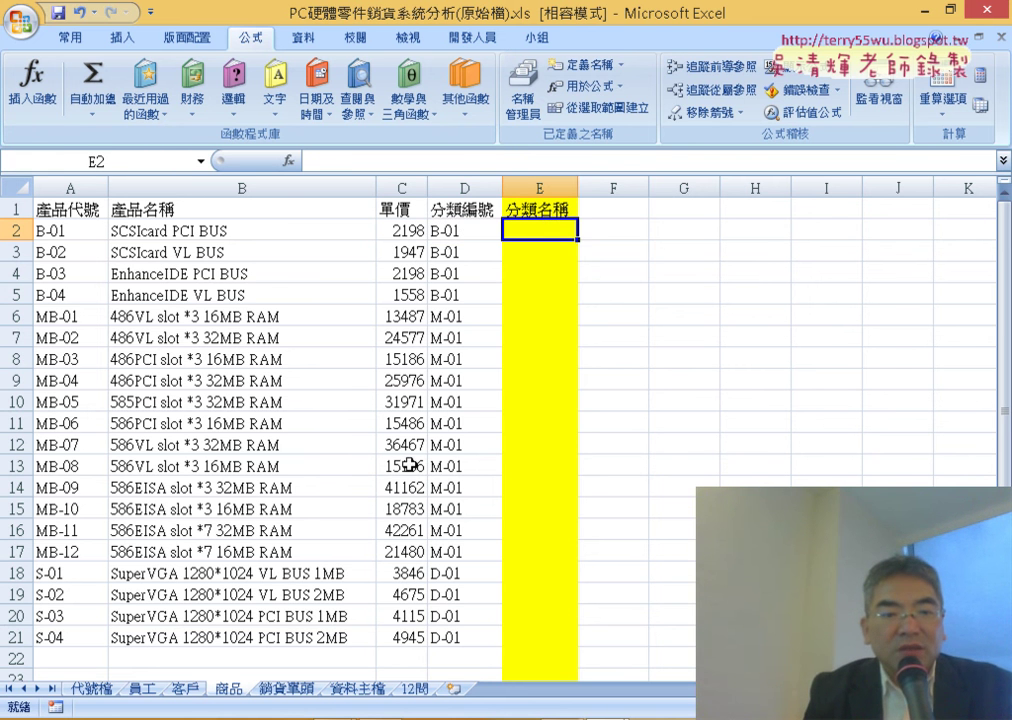
left_click(292, 689)
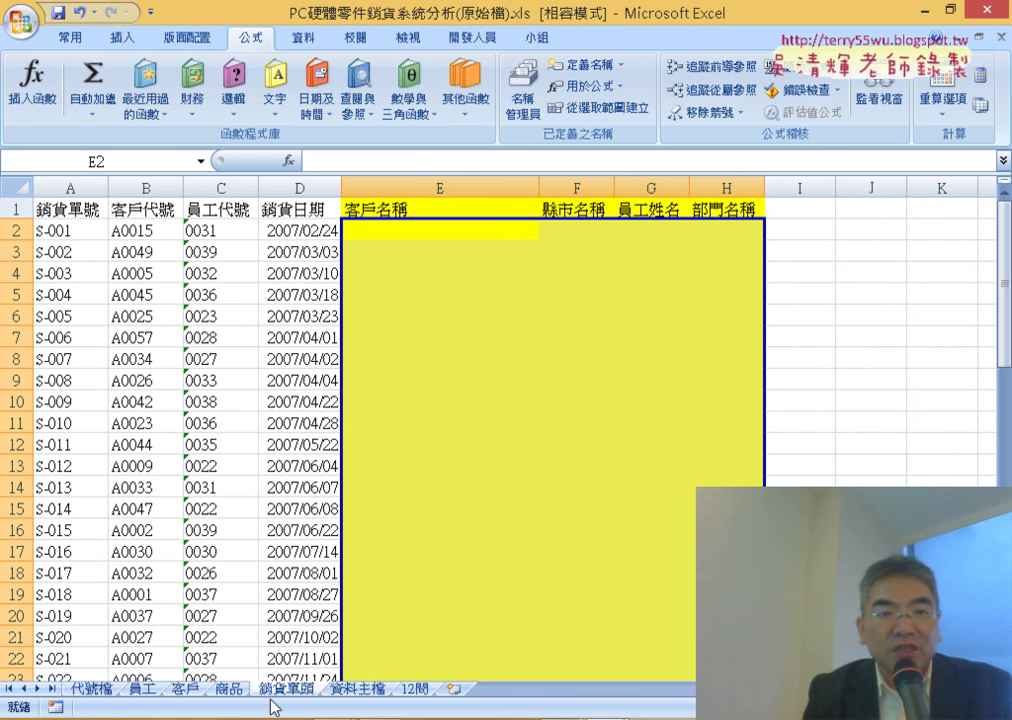
On 銷貨單頭, match the empty 客戶名稱 and 縣市名稱 cells to customer code A0015
left_click(412, 232)
left_click(140, 232)
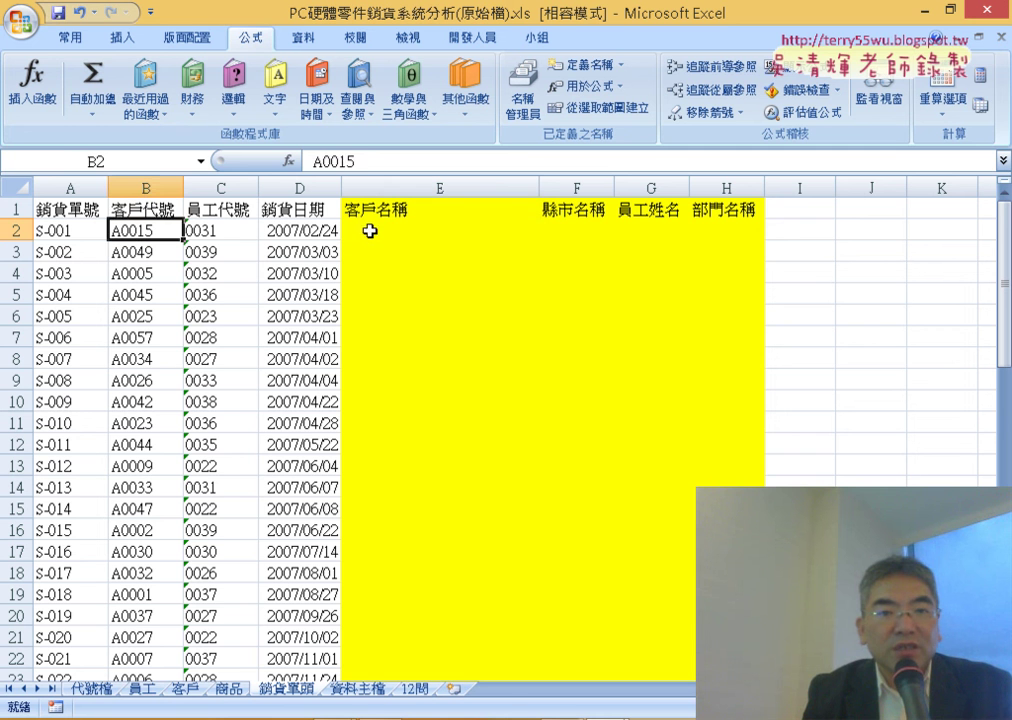
left_click(593, 228)
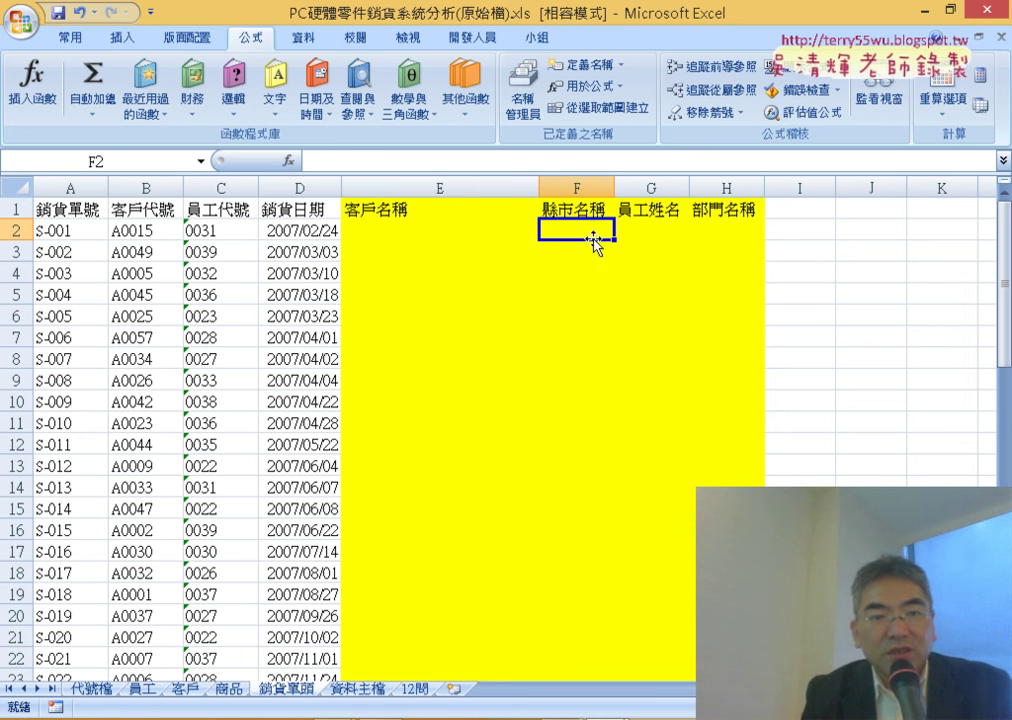
left_click(444, 229)
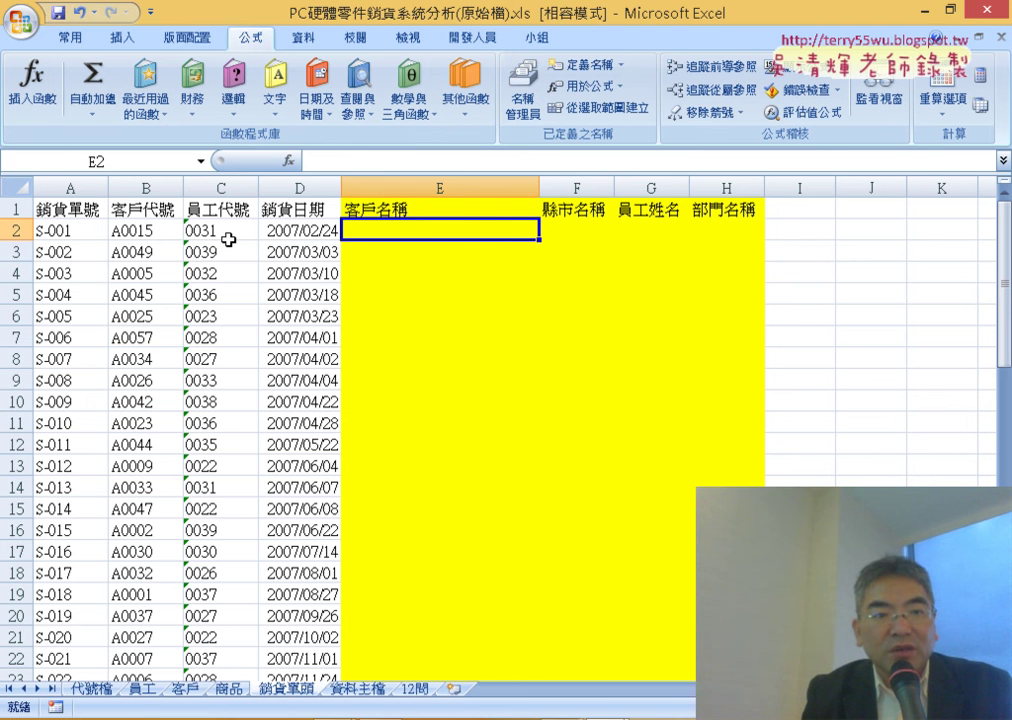
left_click(146, 227)
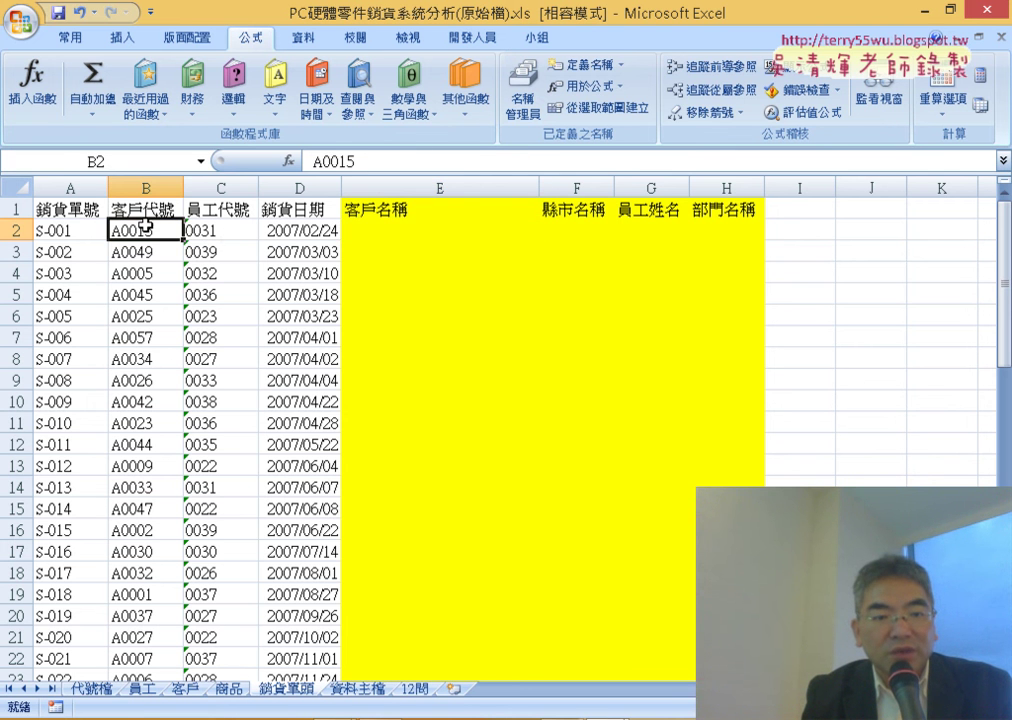
Review the 客戶 sheet's customer codes from A0001, glance at 商品, and return to 銷貨單頭
left_click(180, 691)
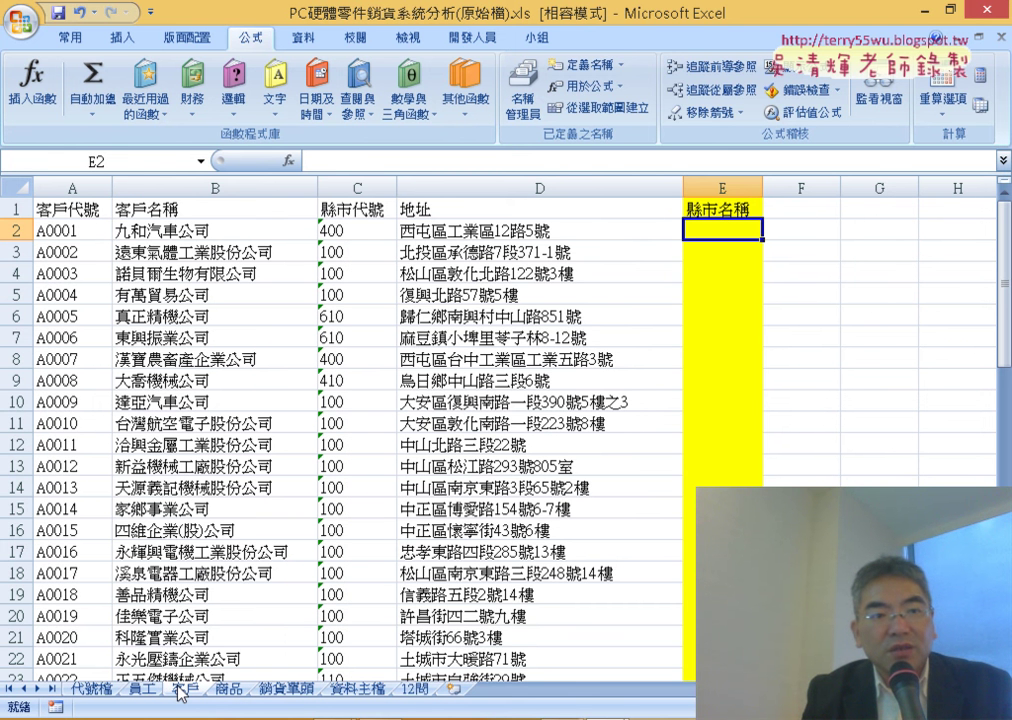
left_click(70, 188)
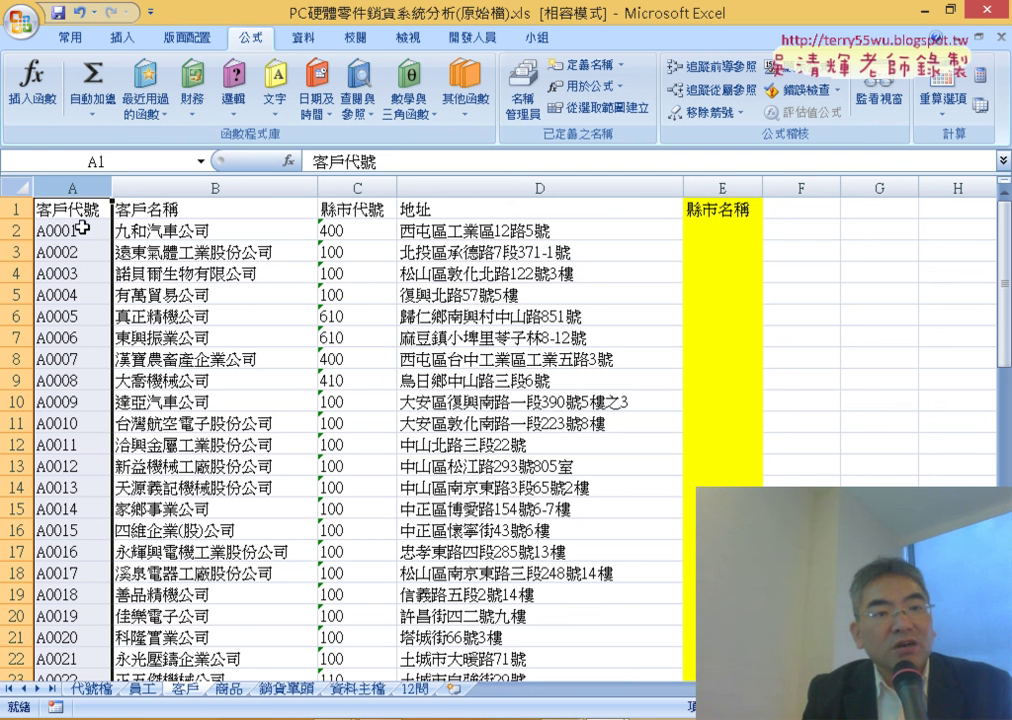
left_click(82, 226)
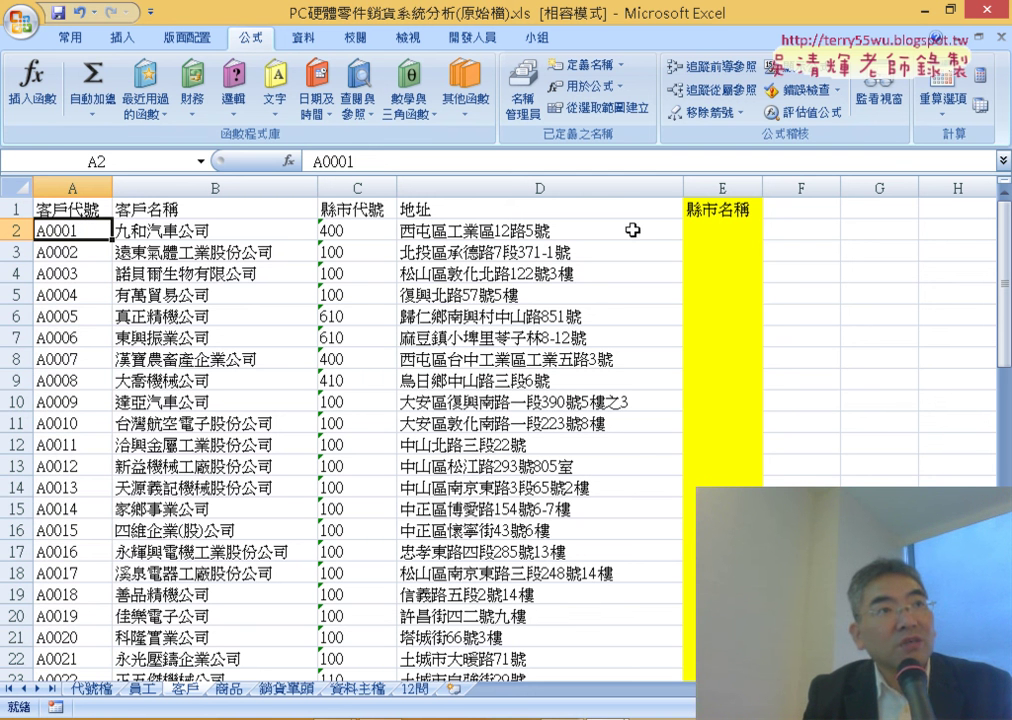
left_click(722, 228)
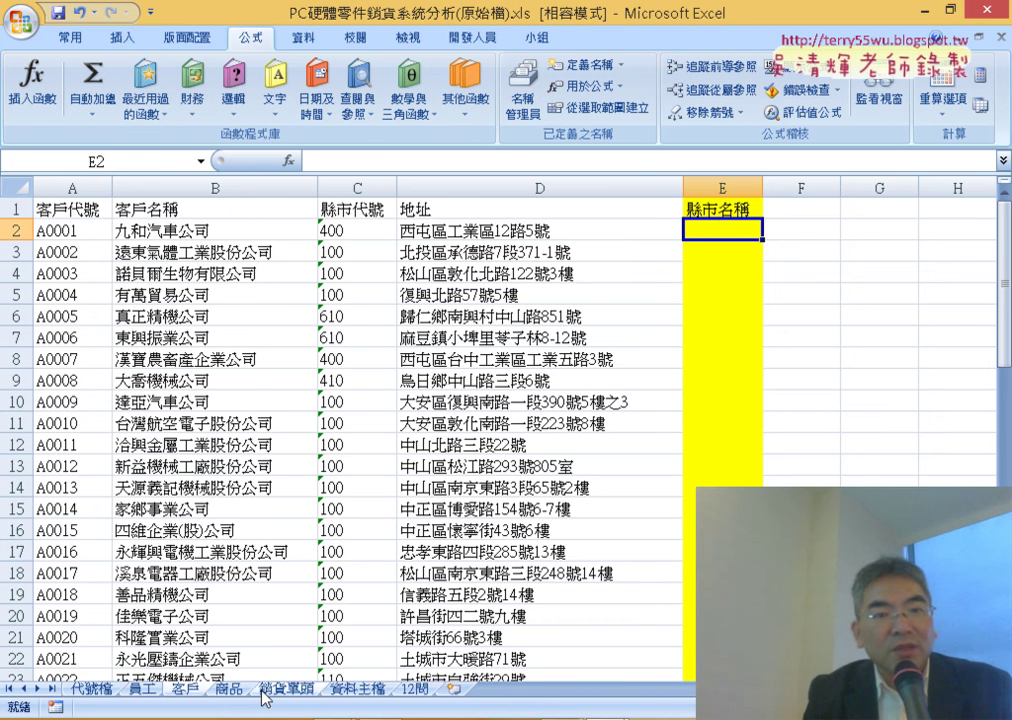
left_click(229, 690)
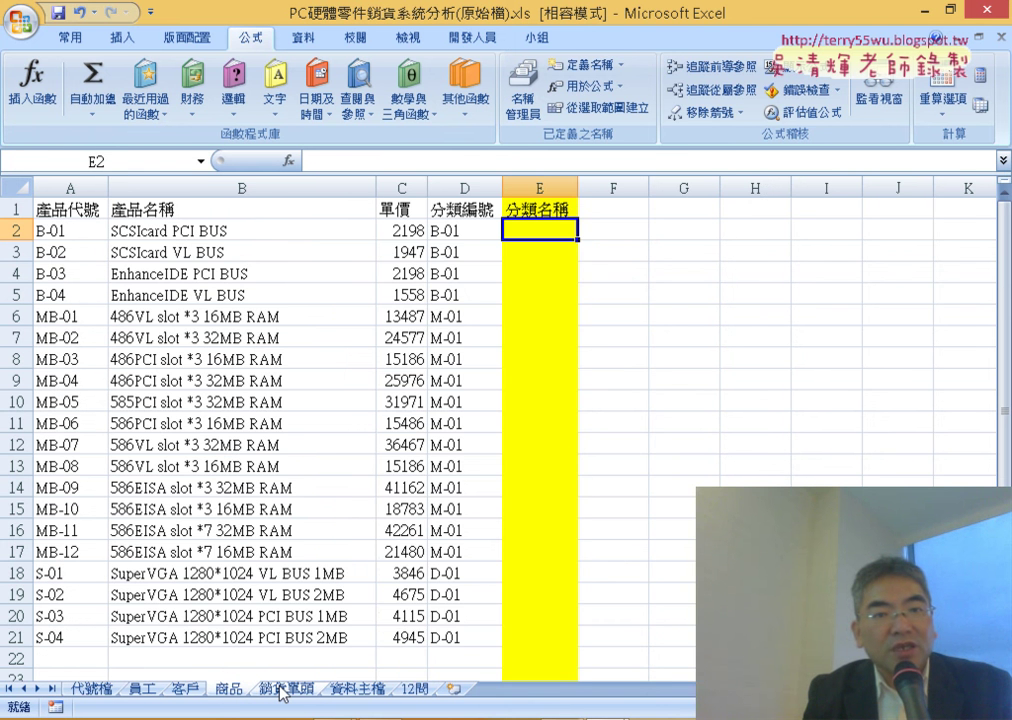
left_click(284, 689)
Step through the empty F2, G2 and H2 lookup cells against employee code 0031
left_click(583, 229)
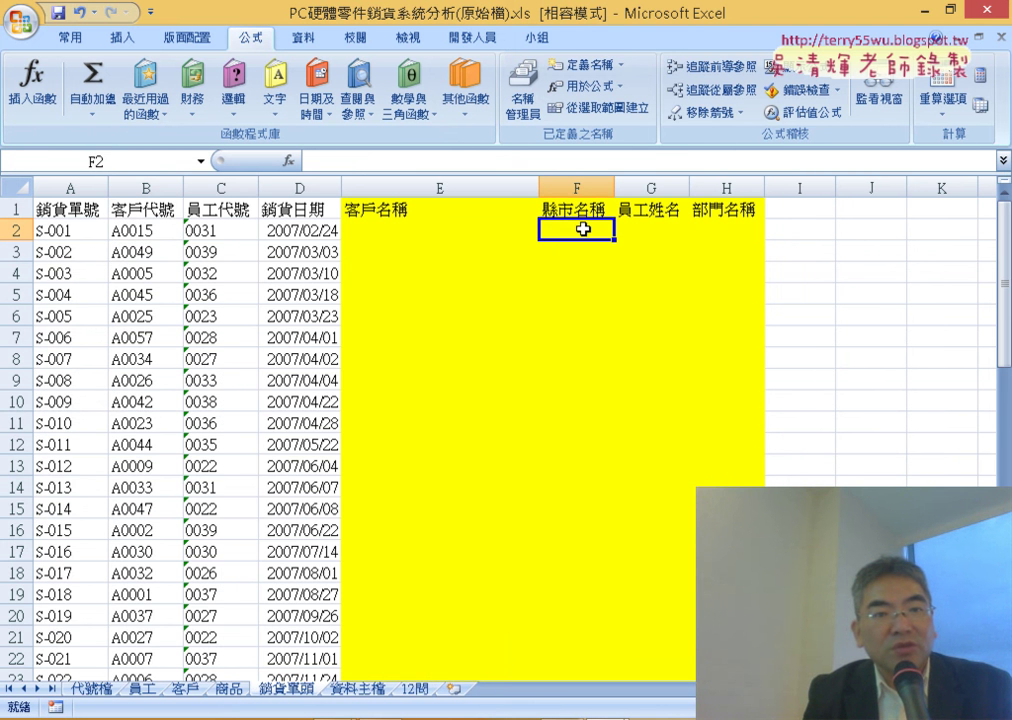
left_click(645, 227)
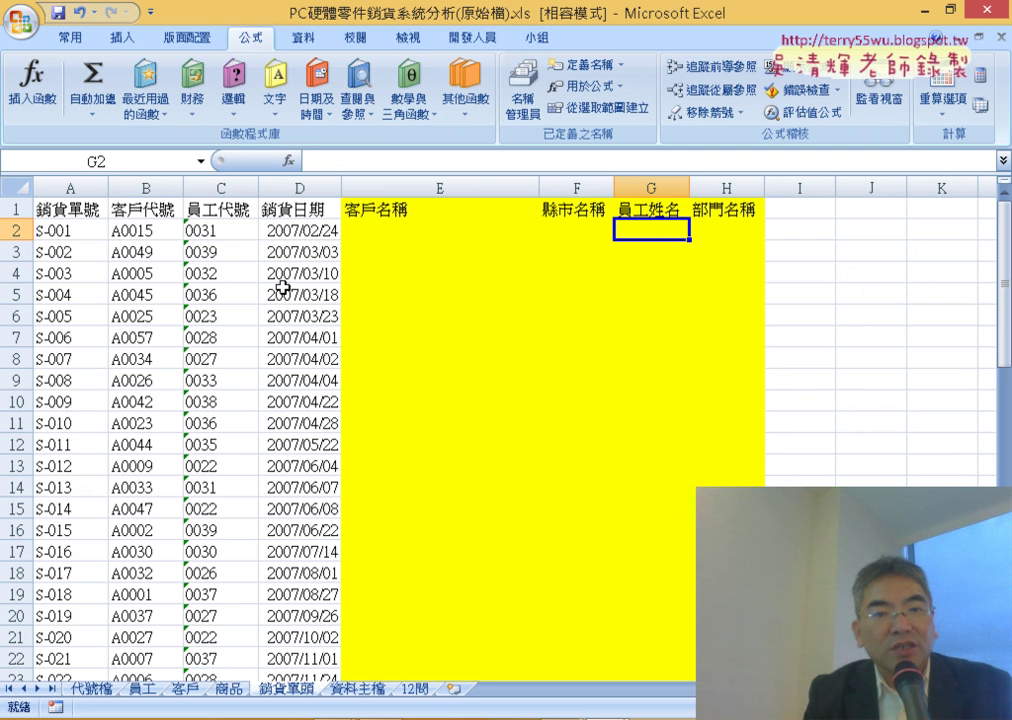
left_click(220, 231)
left_click(642, 233)
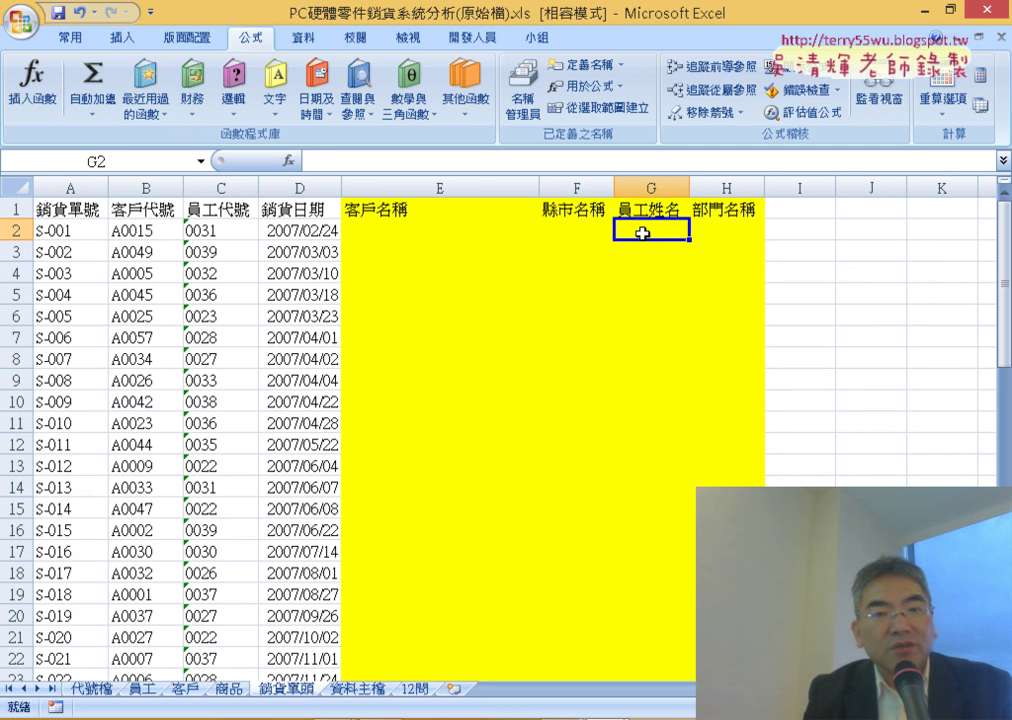
left_click(717, 232)
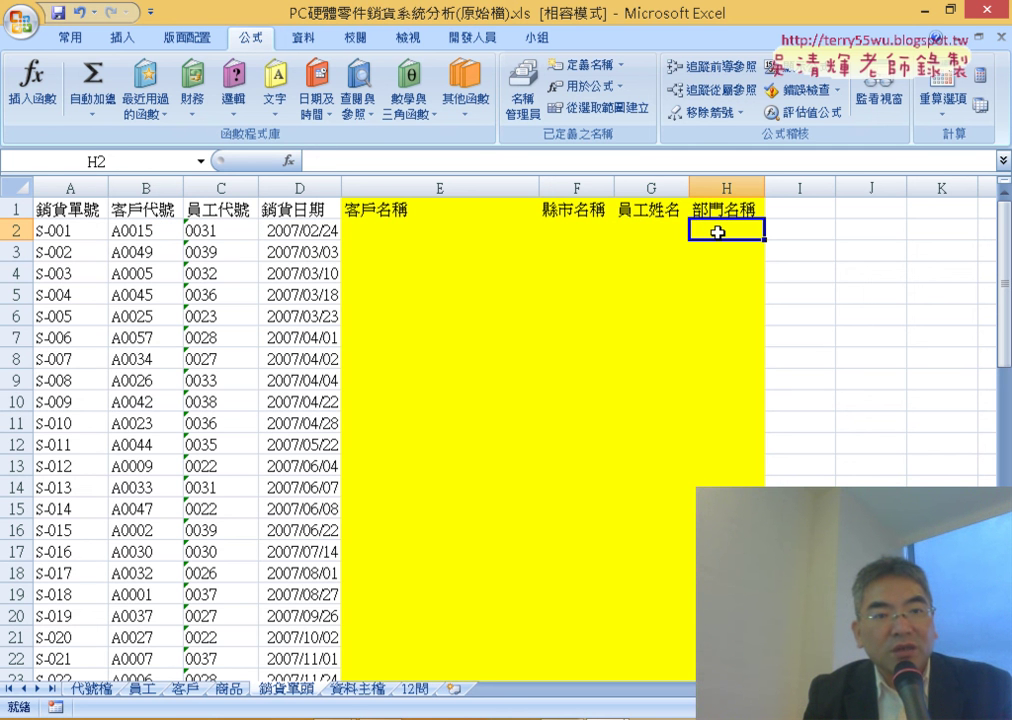
left_click(213, 229)
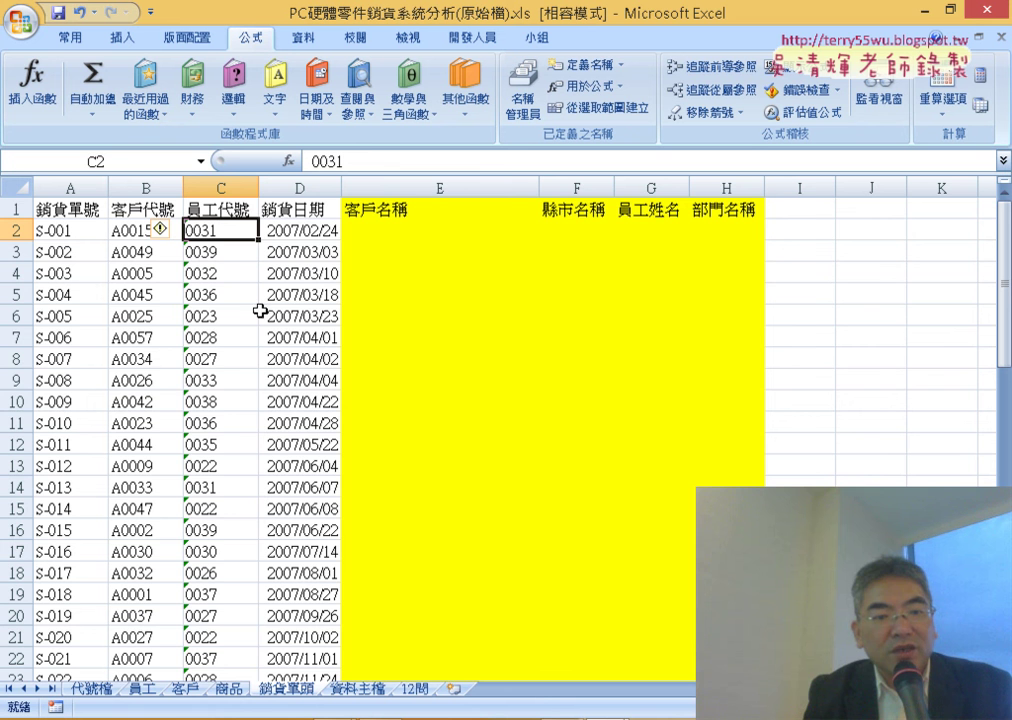
left_click(146, 688)
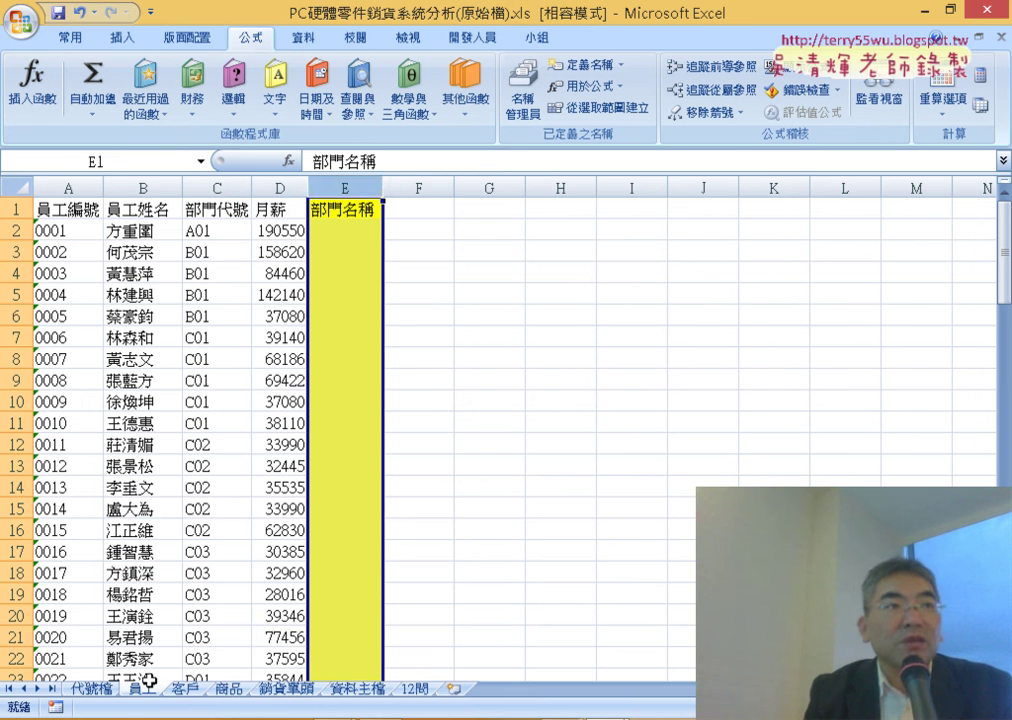
left_click(336, 187)
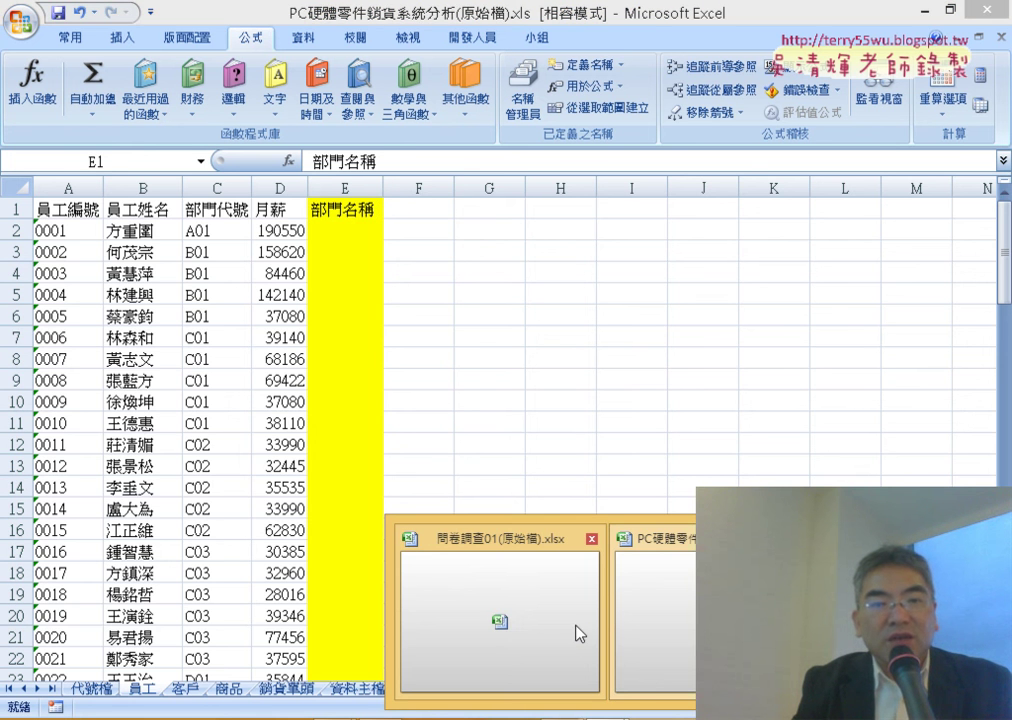
left_click(560, 625)
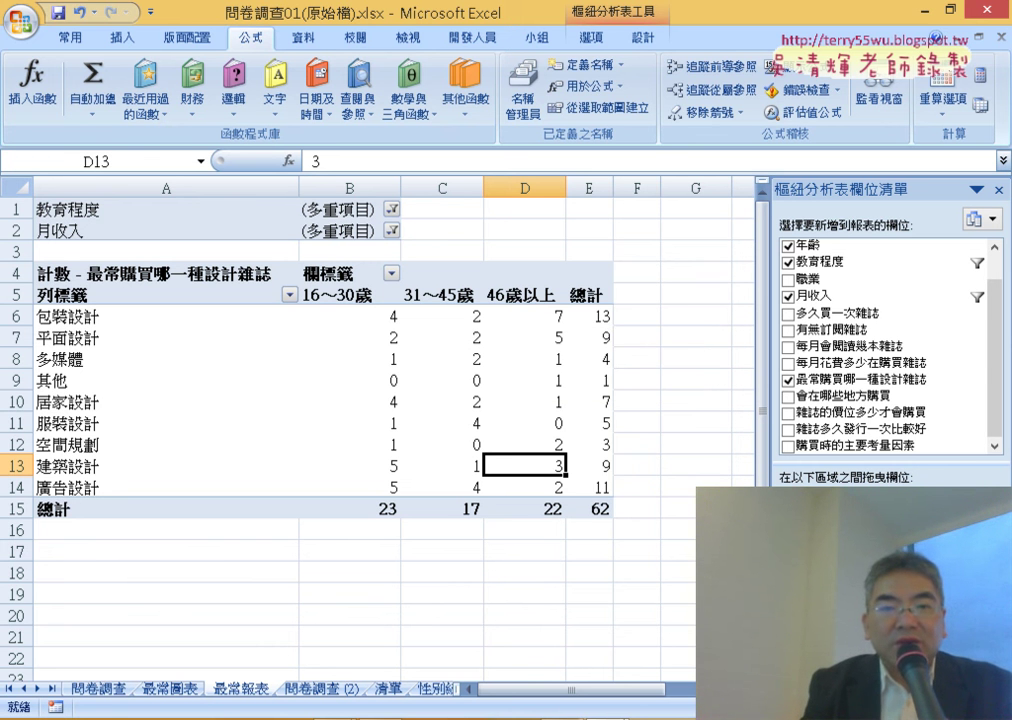
left_click(684, 654)
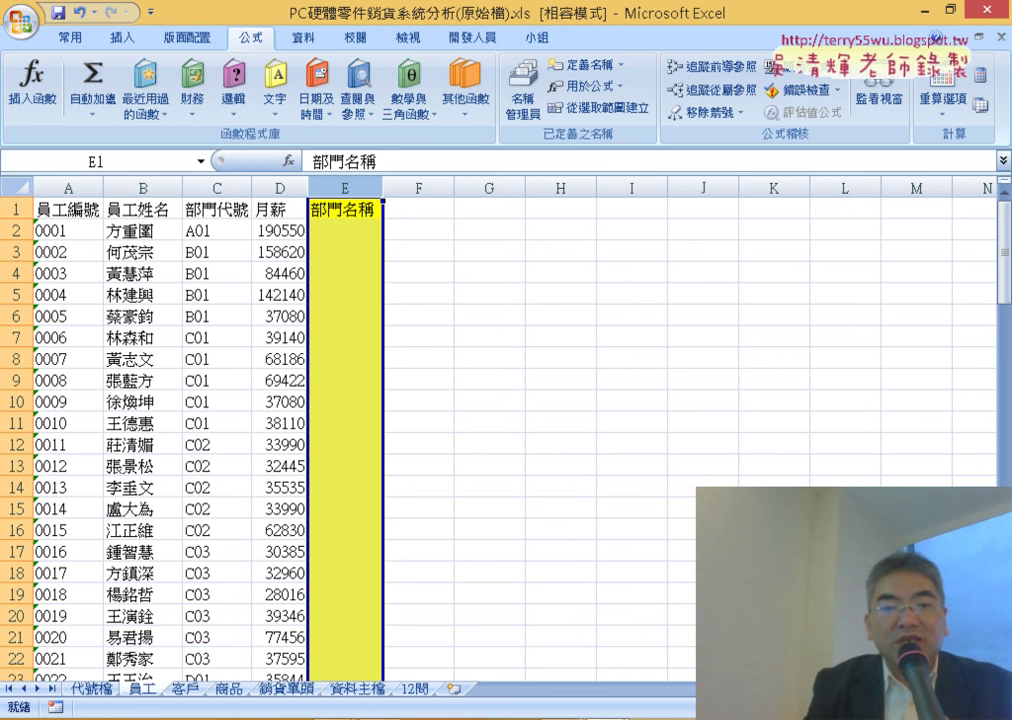
Inspect 資料主檔's empty lookup columns, then select the twelve questions B1:B12 on 12問
left_click(350, 690)
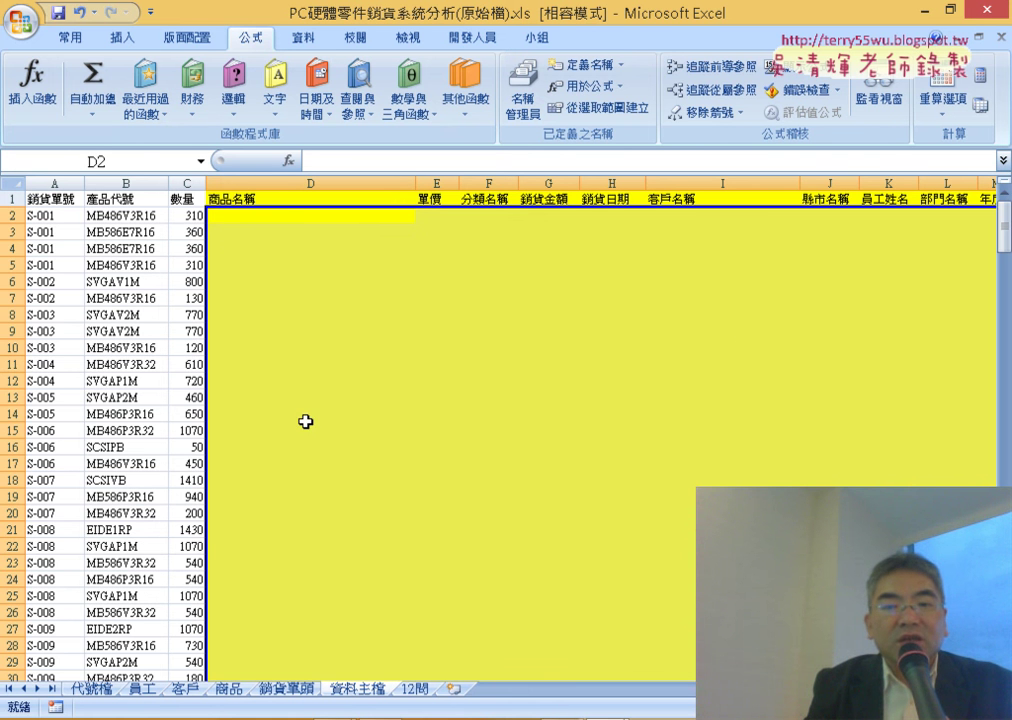
scroll(556, 353, "right", 2)
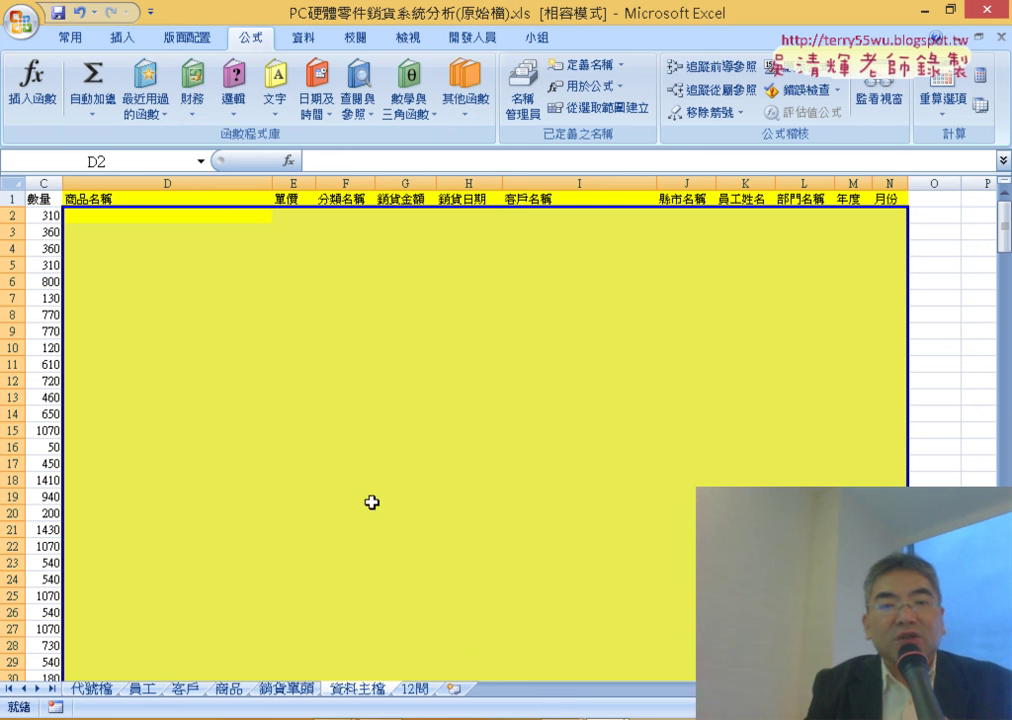
left_click(414, 689)
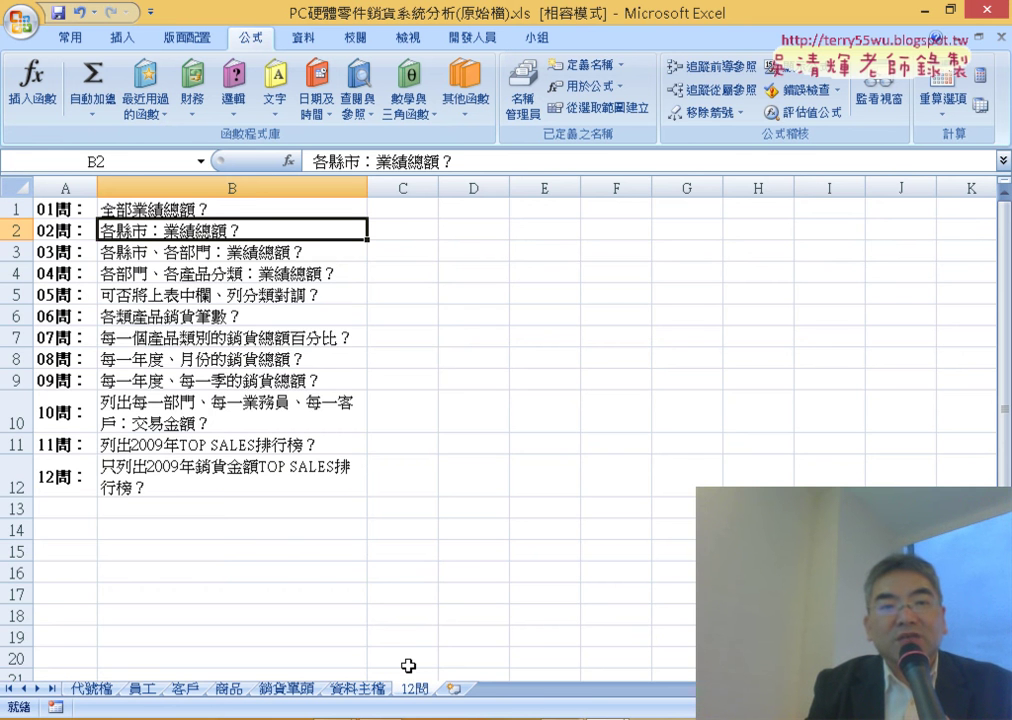
left_click(143, 205)
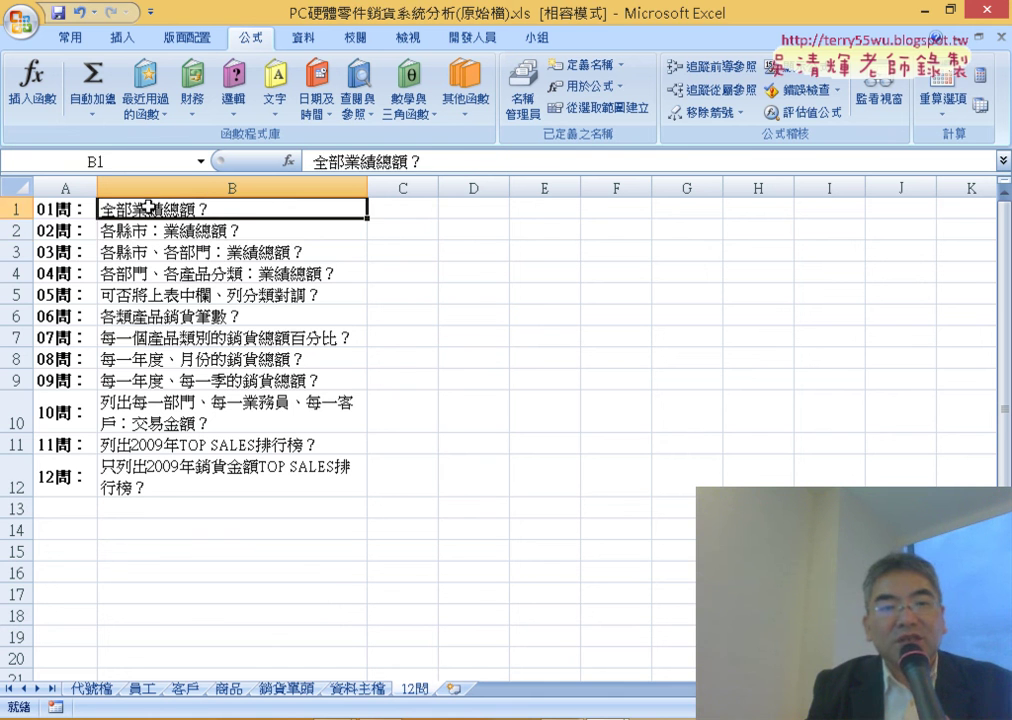
left_click_drag(140, 485, 143, 205)
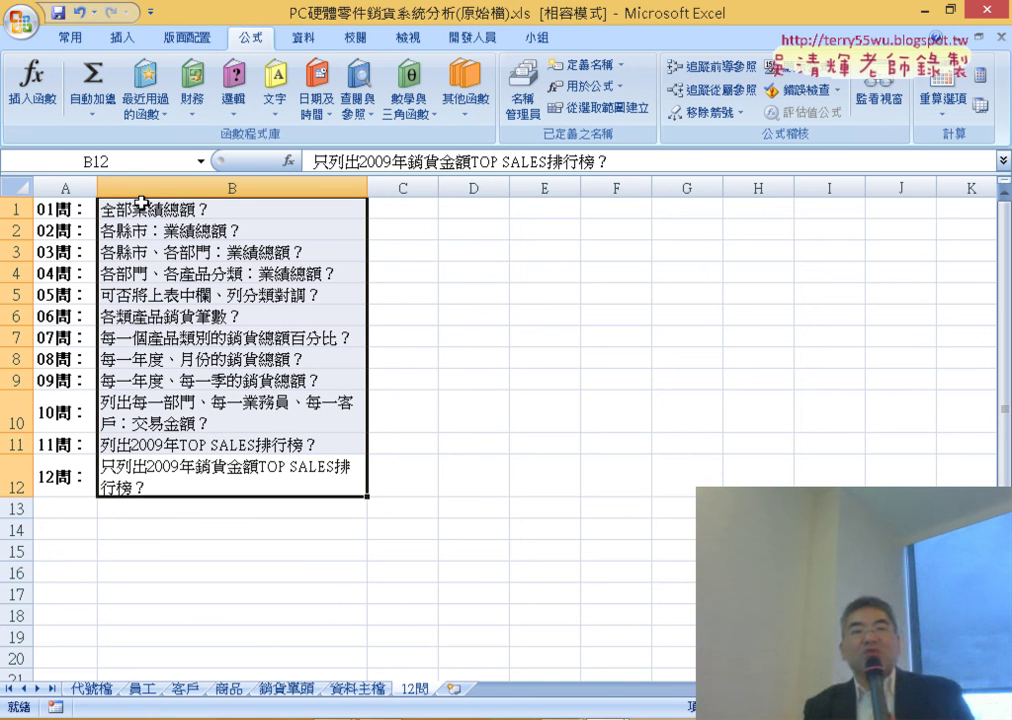